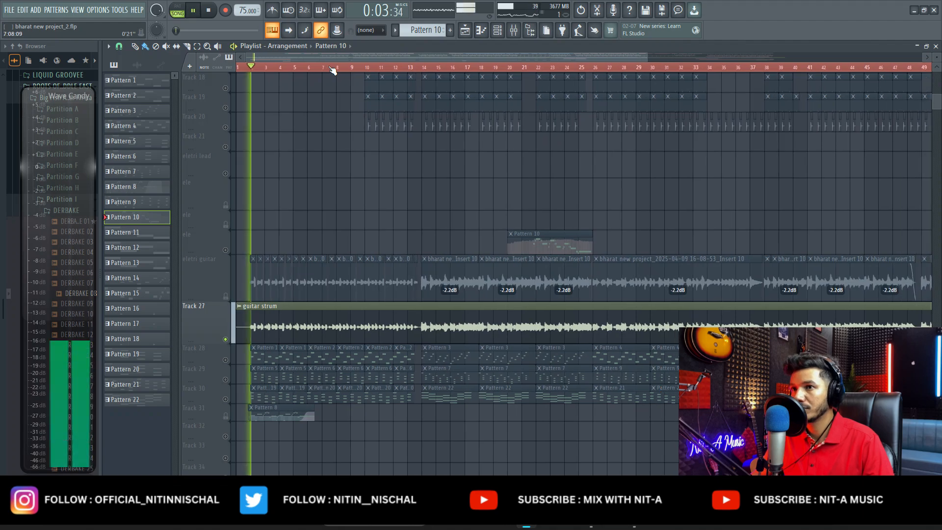
# - Play the guitar strum track on its own from the intro and around bar 13, and stop playback
pyautogui.scroll(-3, 331, 69)
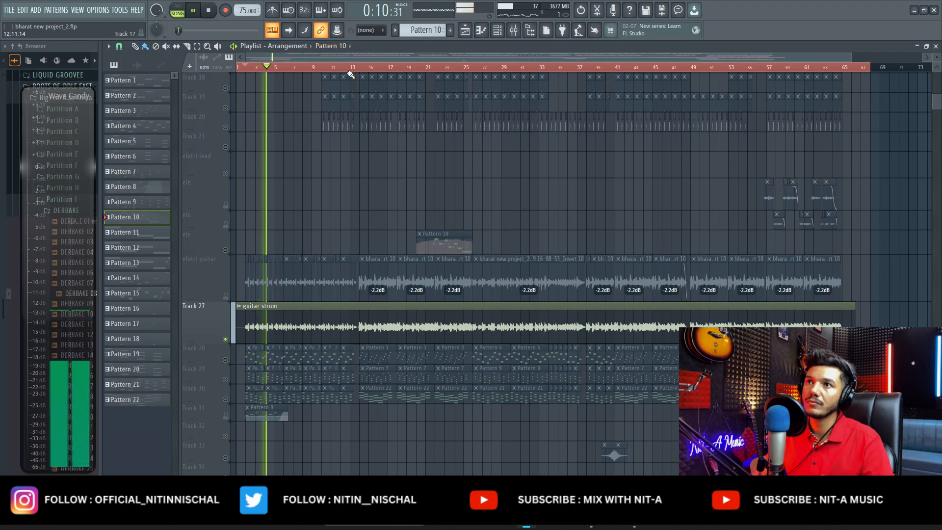
pyautogui.press('space')
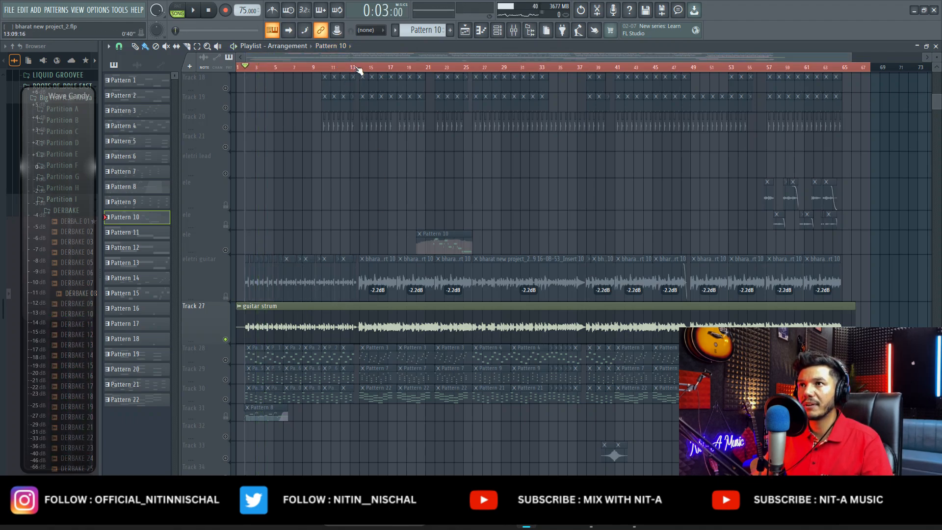
pyautogui.press('space')
pyautogui.scroll(-1, 353, 56)
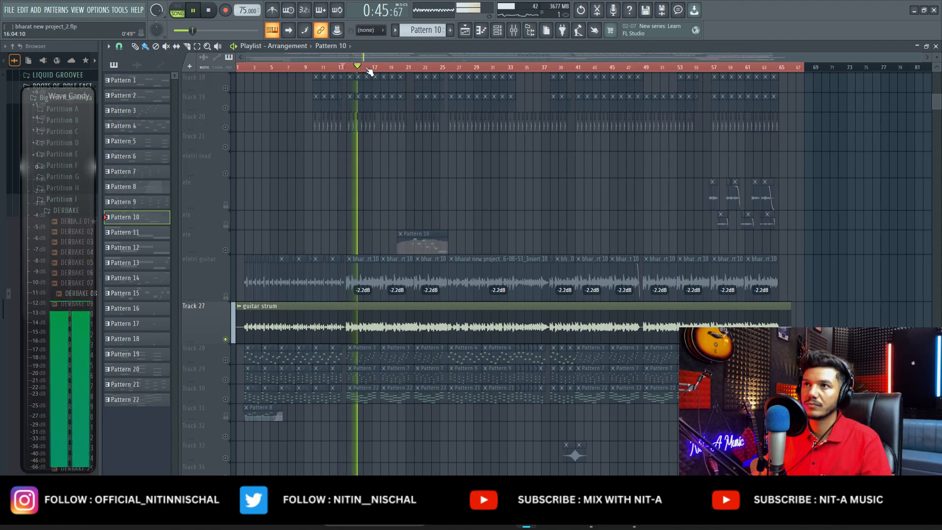
pyautogui.press('space')
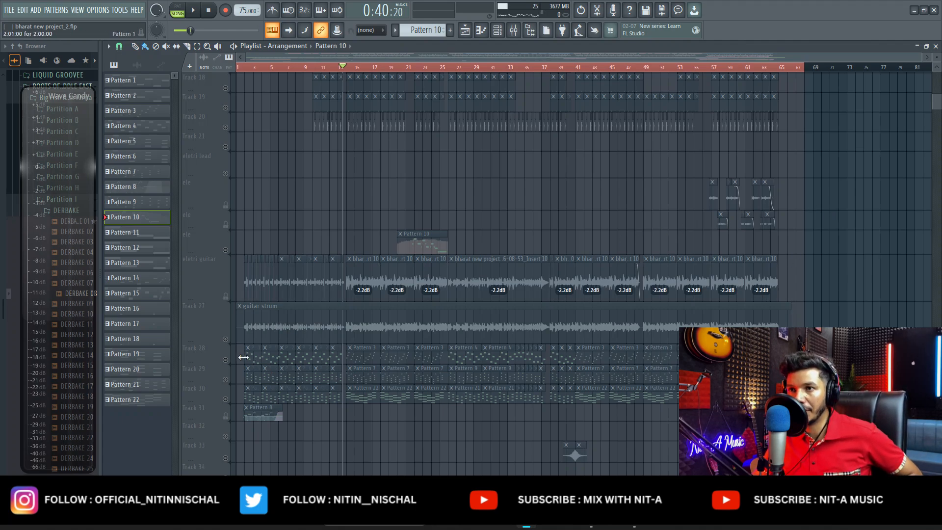
# - Unmute Track 28, open its first Pattern 1 clip in the piano roll, and play the song from the intro
pyautogui.click(226, 360)
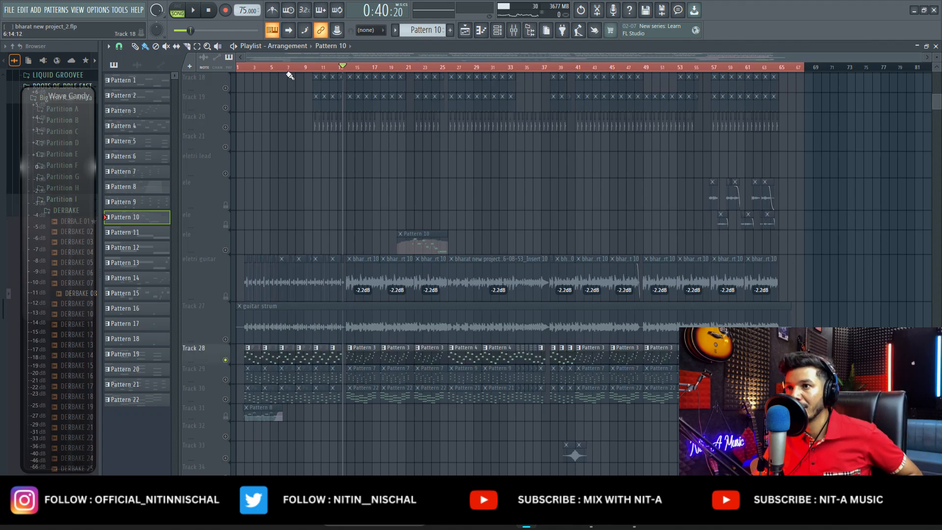
pyautogui.click(247, 70)
pyautogui.scroll(4, 284, 163)
pyautogui.scroll(-5, 283, 163)
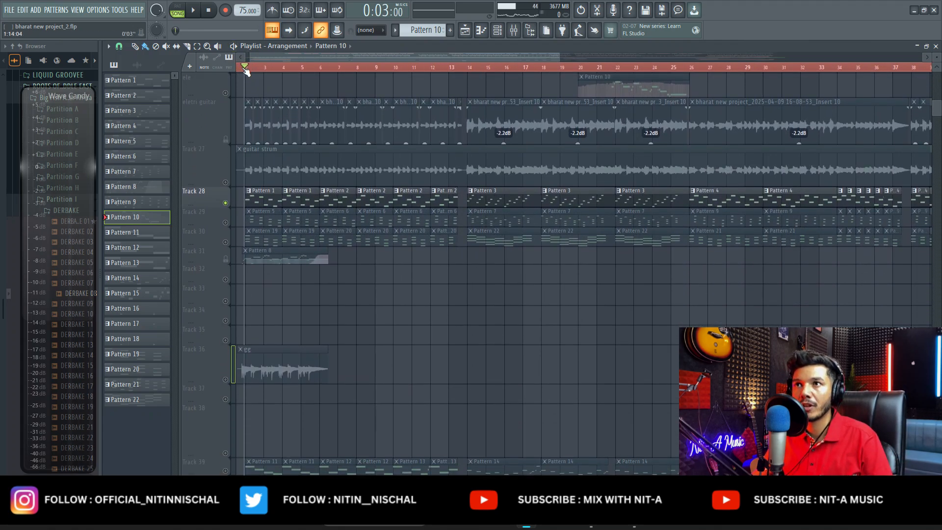
pyautogui.scroll(3, 248, 68)
pyautogui.doubleClick(296, 195)
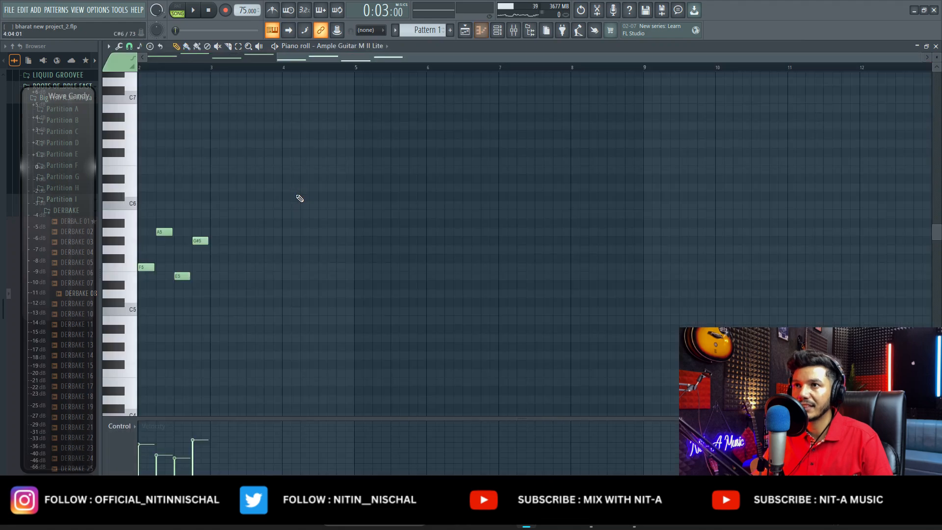
pyautogui.press('space')
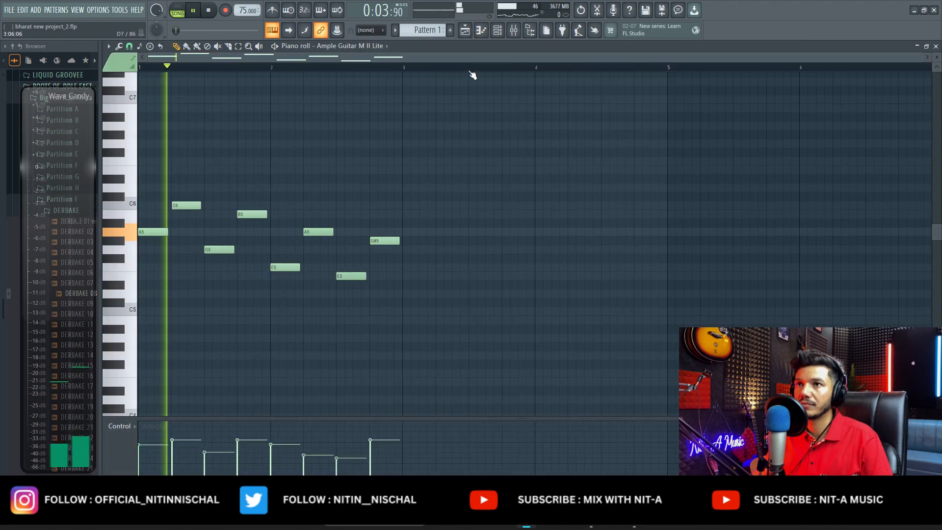
# - Stop playback, view the Ample Guitar M II Lite instrument used by Pattern 1, and return to the piano roll
pyautogui.click(503, 30)
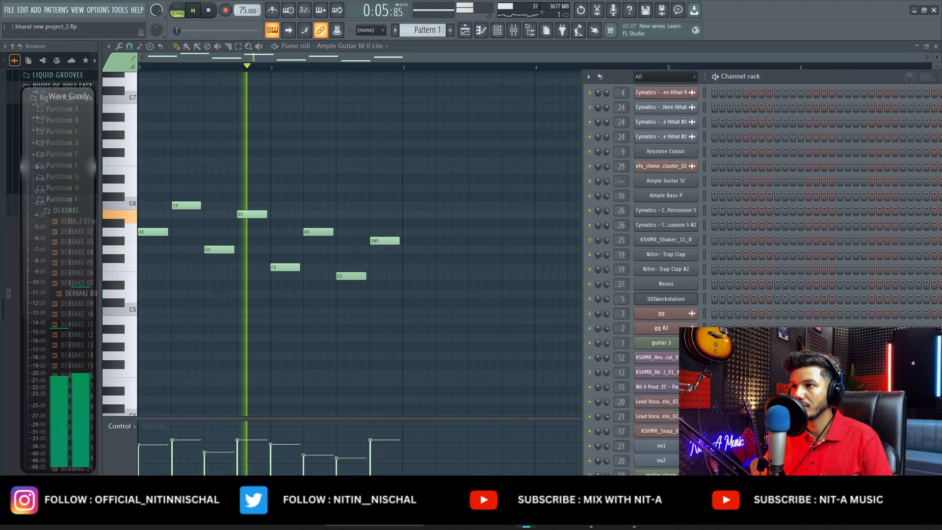
pyautogui.scroll(1, 681, 117)
pyautogui.press('space')
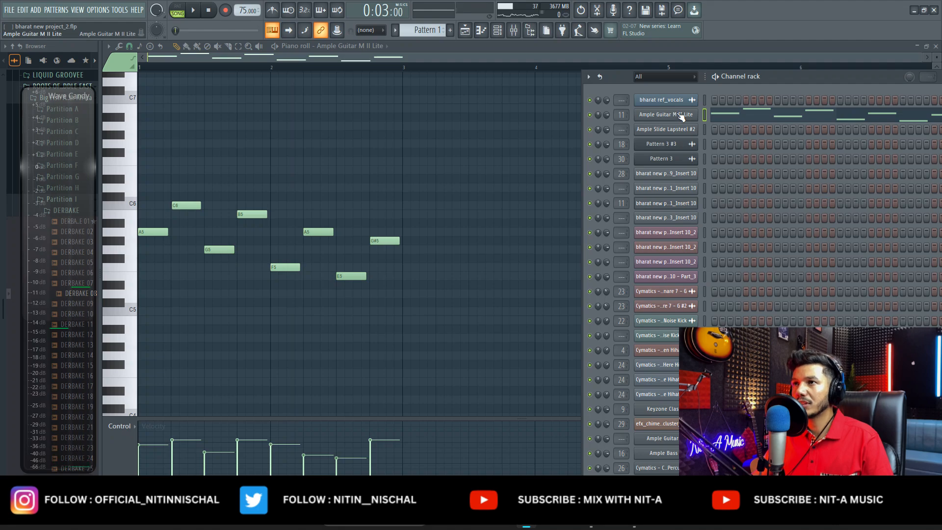
pyautogui.click(681, 116)
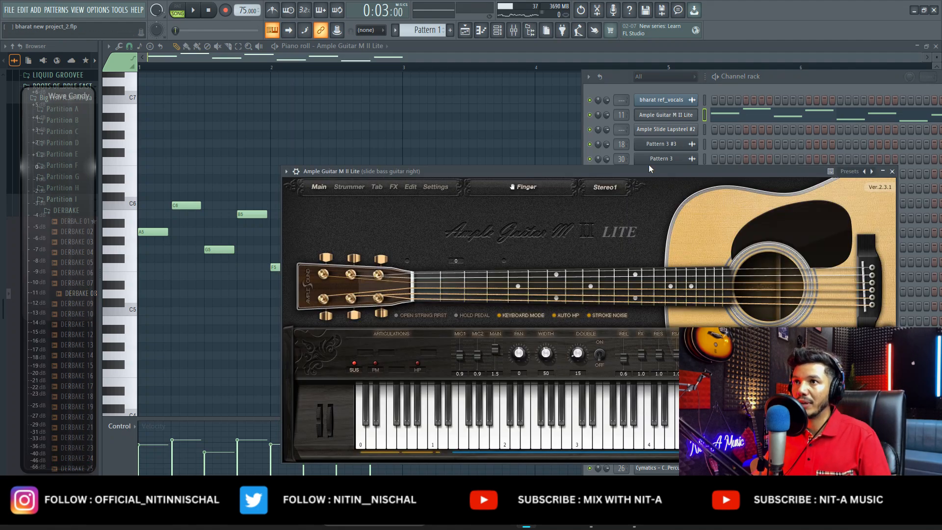
pyautogui.click(525, 135)
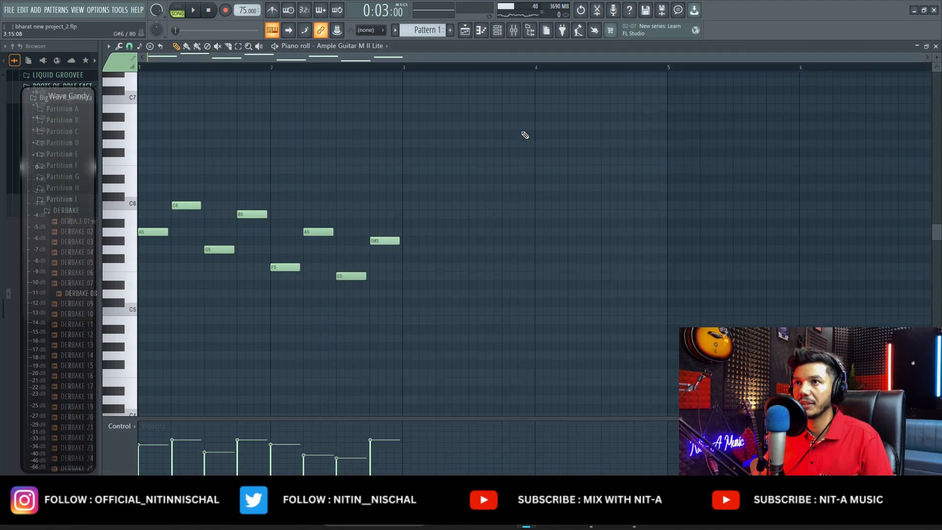
# - Play the Pattern 1 guitar part while viewing it in the playlist and piano roll, ending in the playlist with playback stopped
pyautogui.press('space')
pyautogui.press('F5')
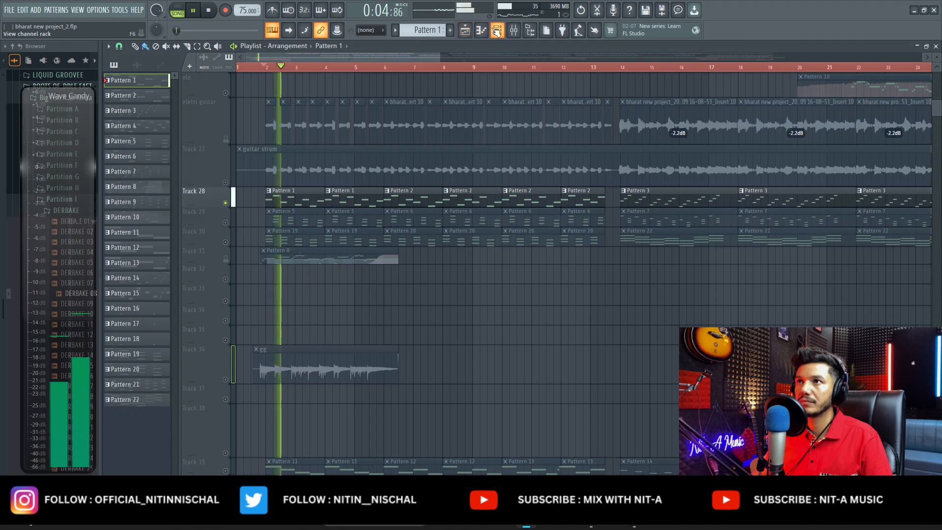
pyautogui.click(497, 30)
pyautogui.click(481, 30)
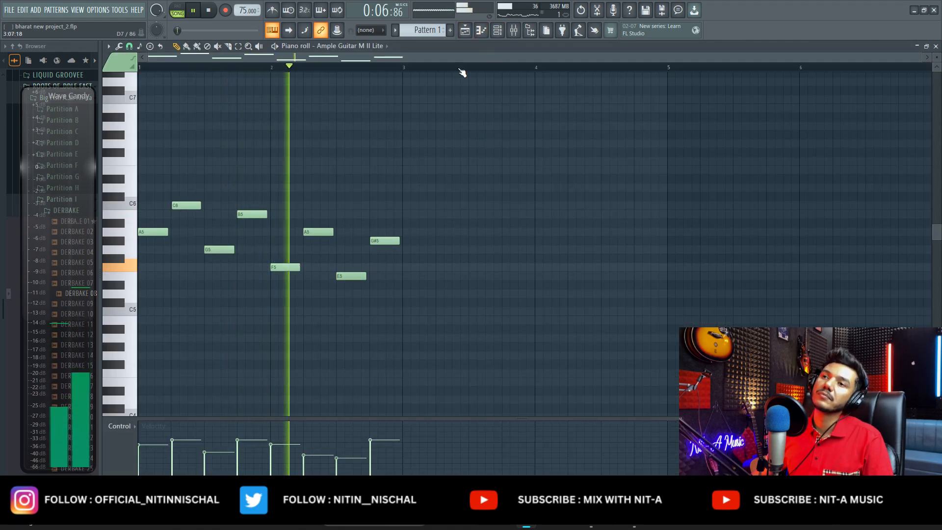
pyautogui.click(464, 31)
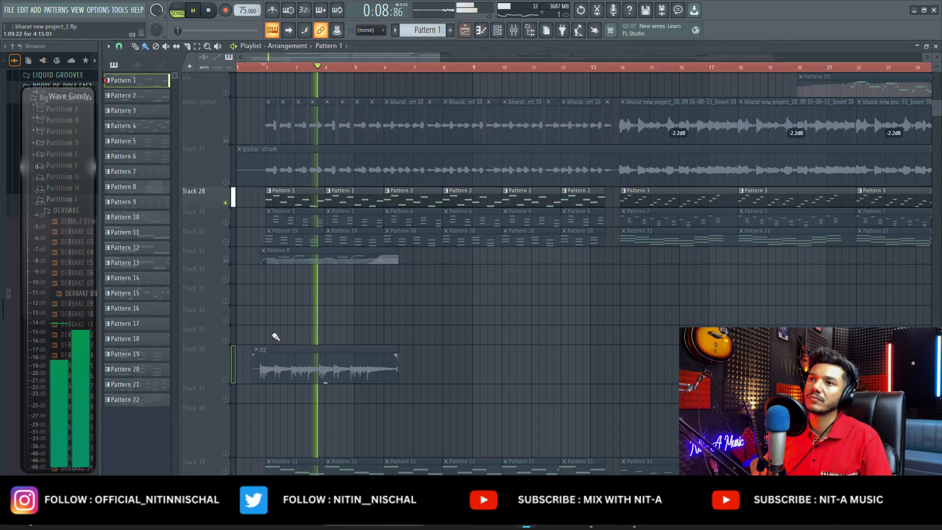
pyautogui.press('space')
# - Unmute the guitar strum on Track 27 and play it together with Track 28
pyautogui.click(226, 183)
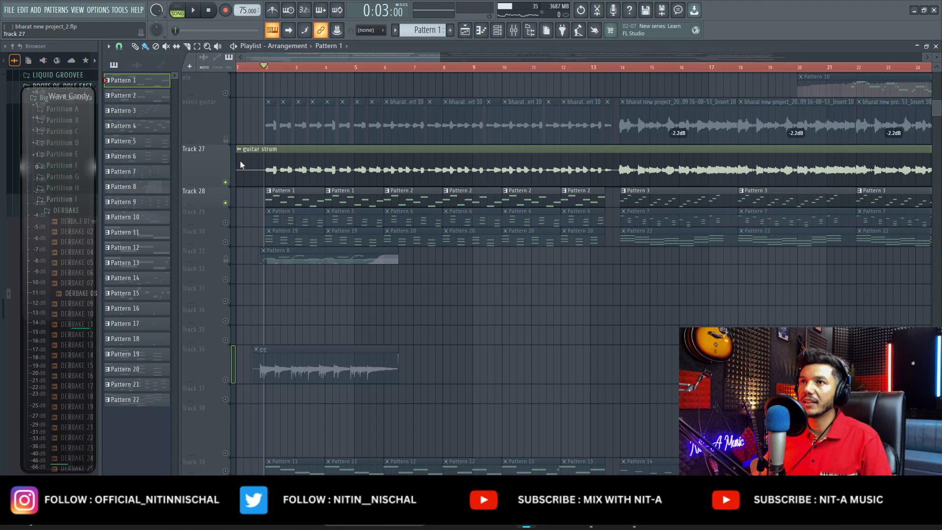
pyautogui.press('space')
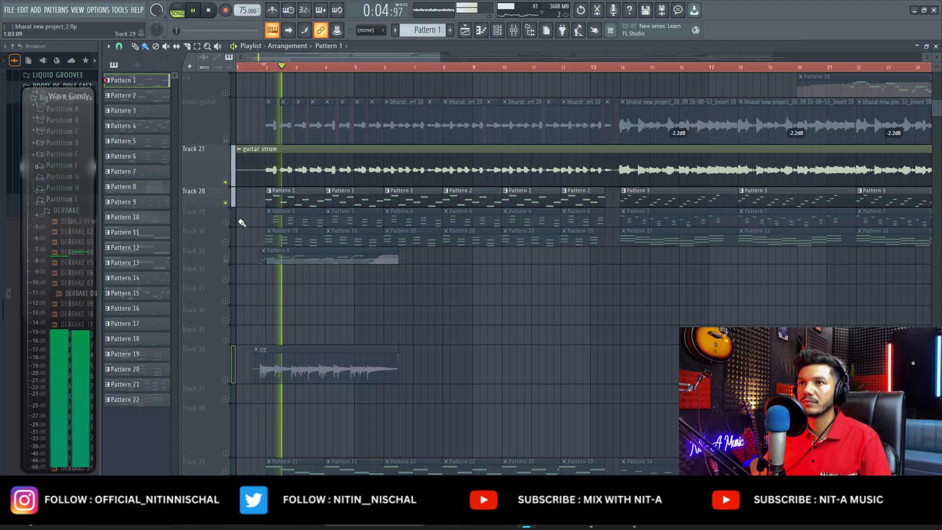
pyautogui.press('space')
# - Mute Tracks 27 and 28, unmute Track 29, and play it on its own
pyautogui.click(226, 182)
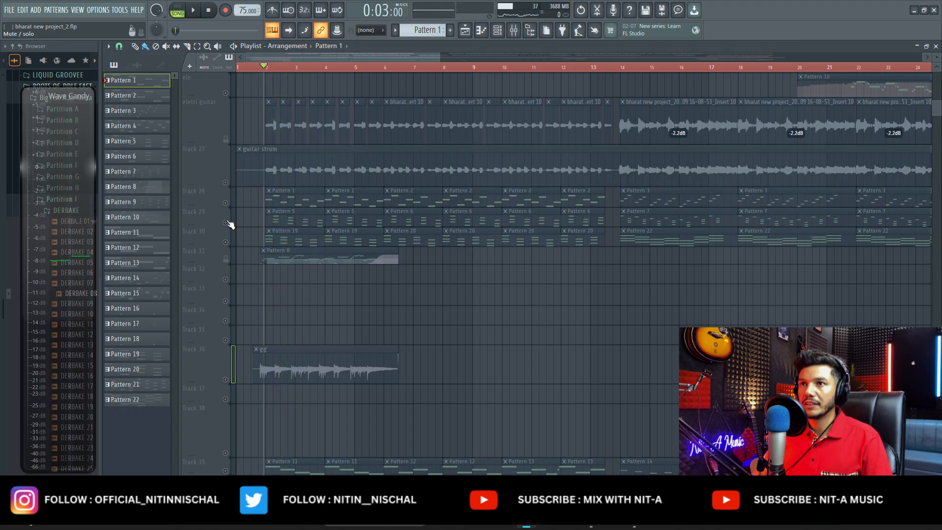
pyautogui.click(226, 222)
pyautogui.press('space')
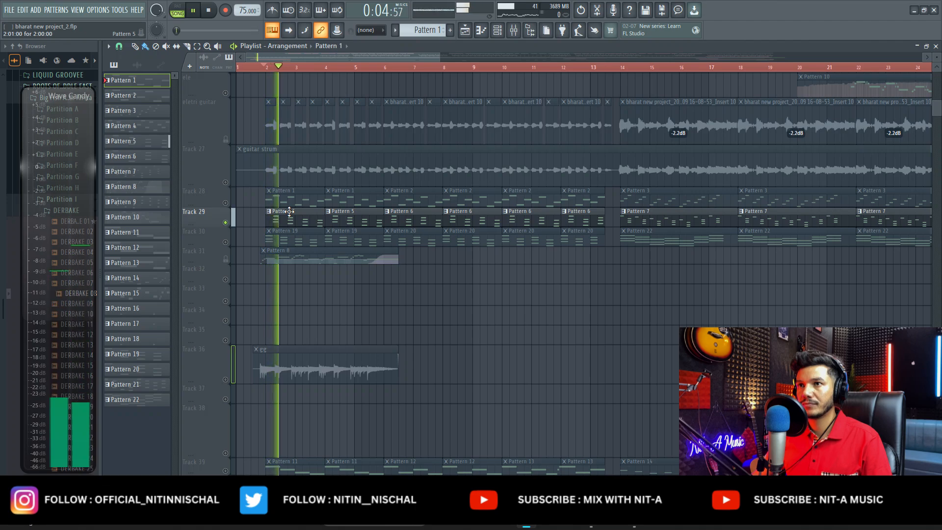
pyautogui.press('space')
# - Open Track 29's Pattern 5 chords in the piano roll and view the Keyzone Classic instrument that plays them
pyautogui.doubleClick(291, 212)
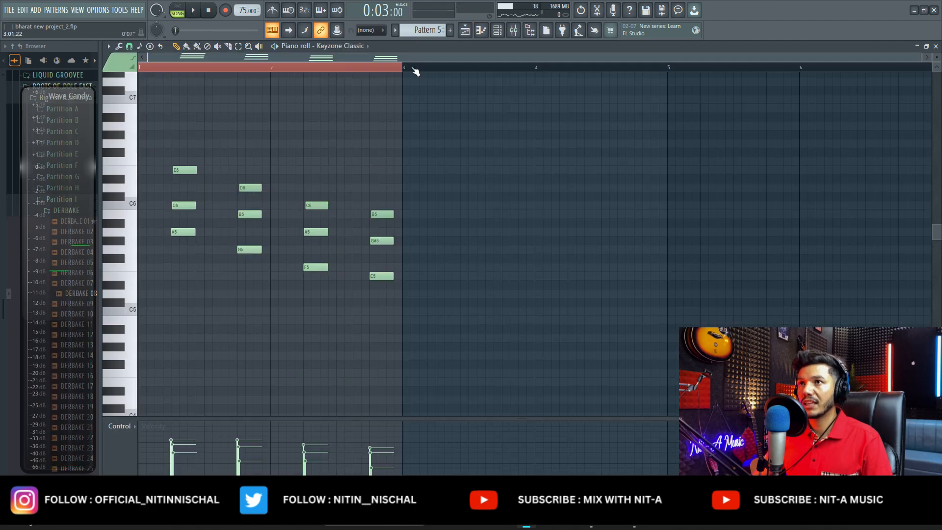
pyautogui.scroll(-3, 464, 149)
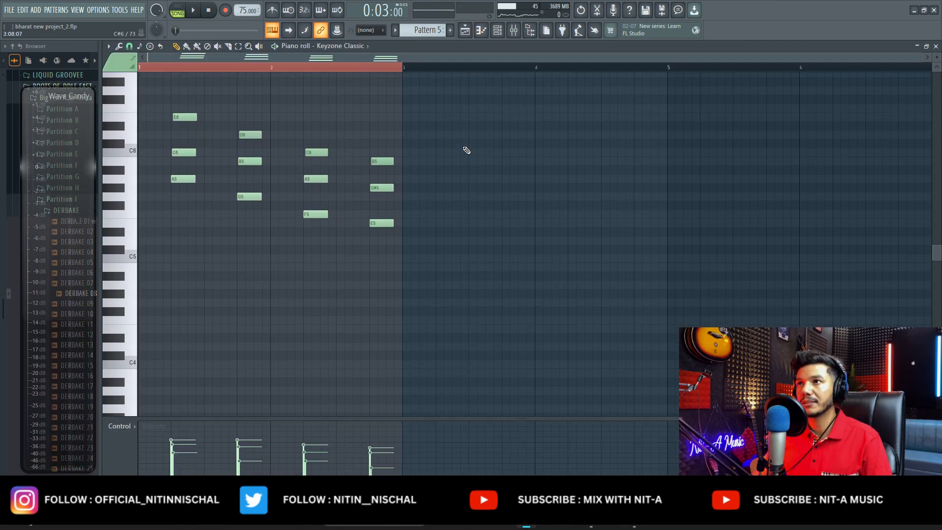
pyautogui.scroll(6, 373, 99)
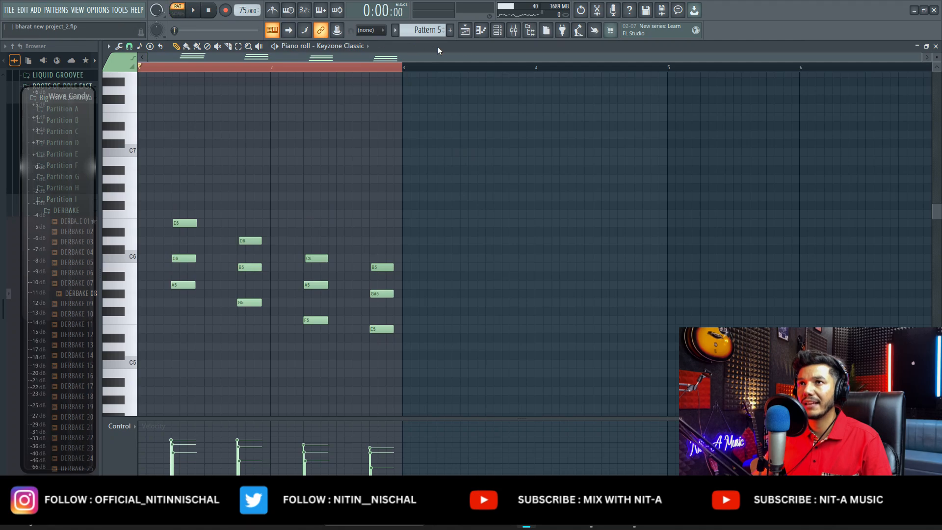
pyautogui.click(498, 31)
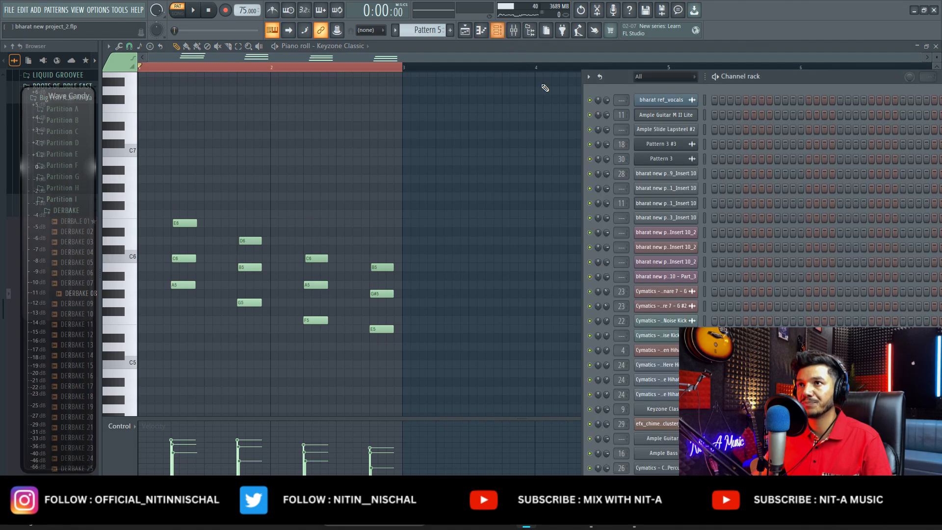
pyautogui.click(675, 409)
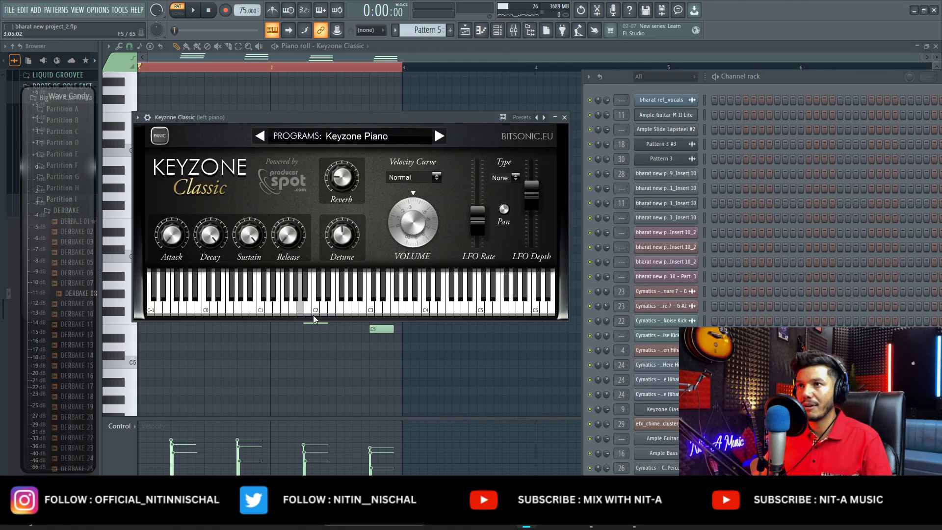
pyautogui.click(436, 362)
# - Play Pattern 5 in pattern mode, return to the playlist, and stop playback
pyautogui.press('space')
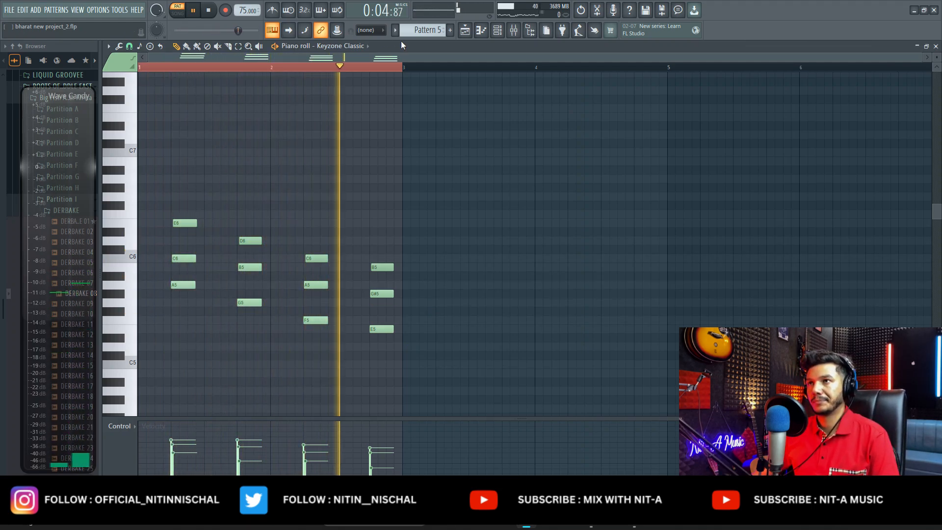
pyautogui.click(464, 30)
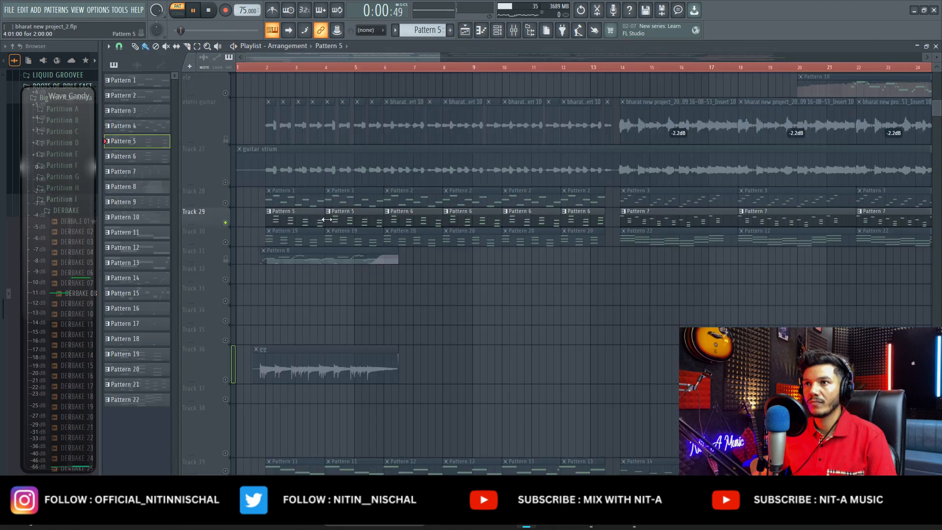
pyautogui.click(271, 68)
pyautogui.press('space')
# - Open Track 30's Pattern 19 in the piano roll, view its Nexus pad instrument, and close the plugin window
pyautogui.doubleClick(297, 236)
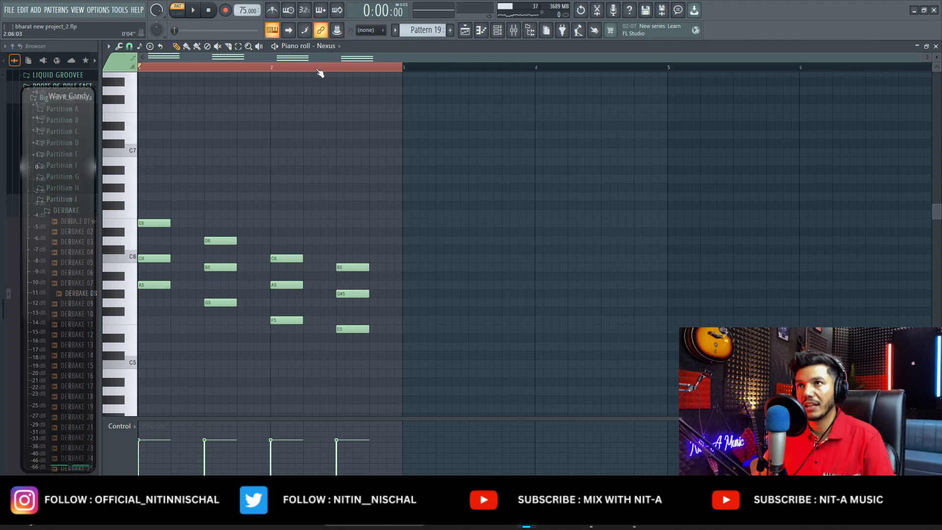
pyautogui.click(508, 32)
pyautogui.scroll(-5, 709, 299)
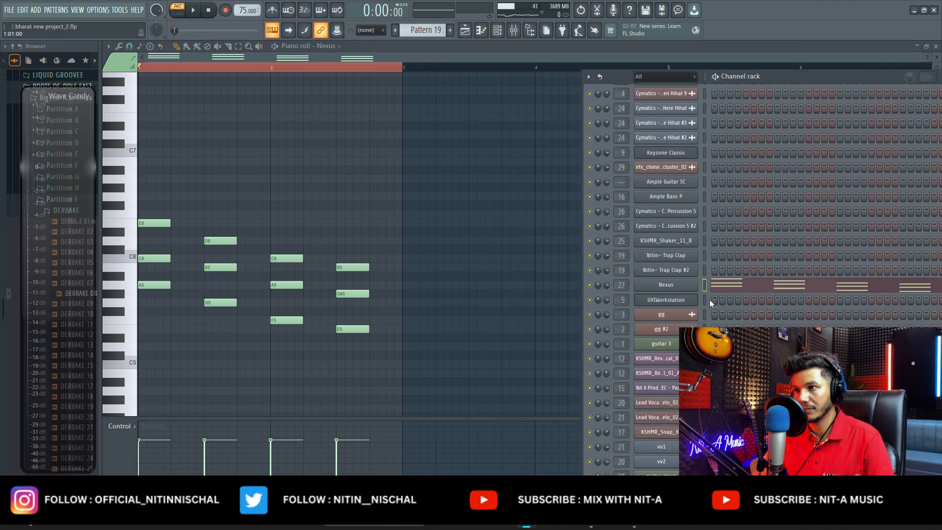
pyautogui.click(684, 283)
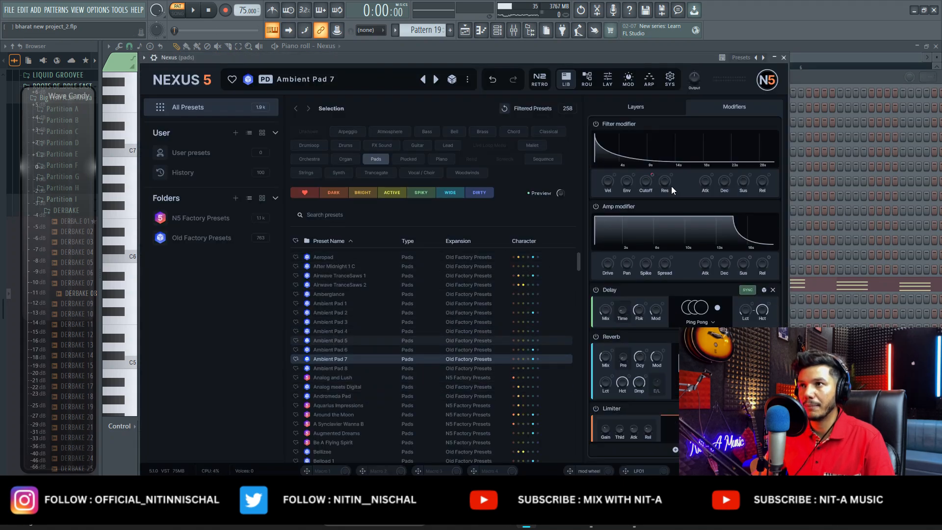
pyautogui.click(784, 58)
# - Play Pattern 19 with the channel rack hidden, return to the playlist, and stop playback
pyautogui.press('space')
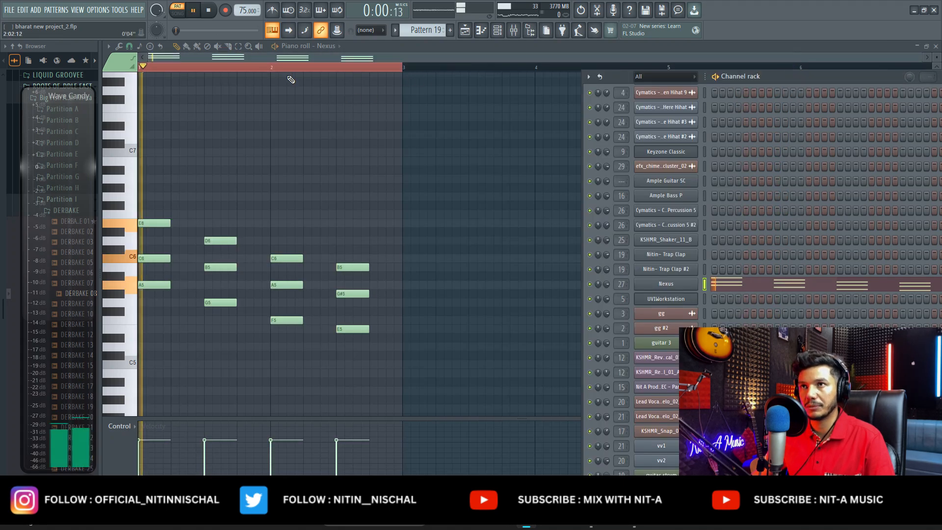
pyautogui.press('F6')
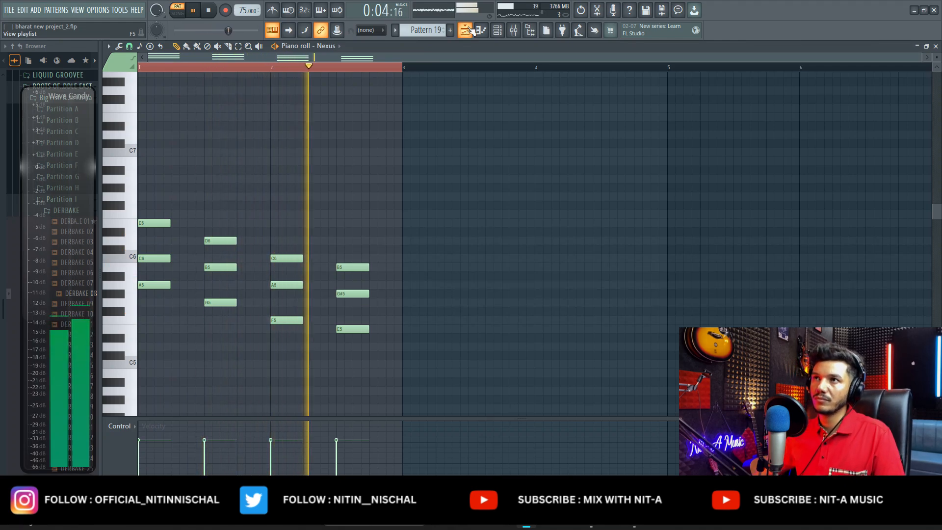
pyautogui.click(470, 30)
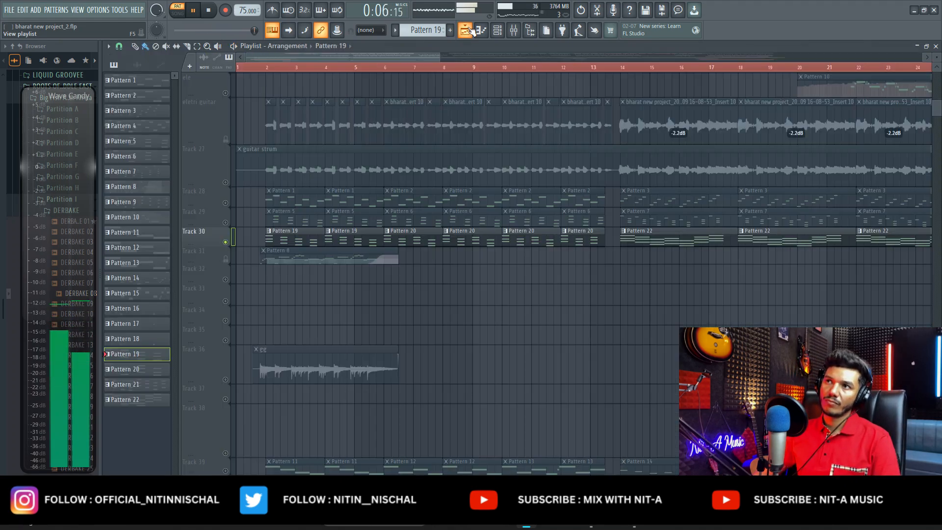
pyautogui.press('space')
# - Unmute Tracks 29, 28 and 27 alongside Track 30 and play the song from bar 2 in song mode
pyautogui.click(225, 222)
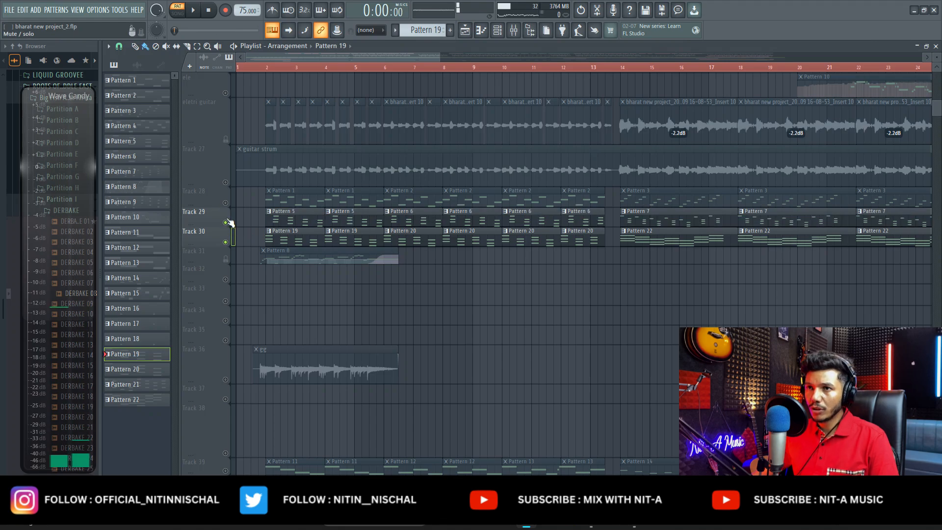
pyautogui.click(225, 202)
pyautogui.click(226, 182)
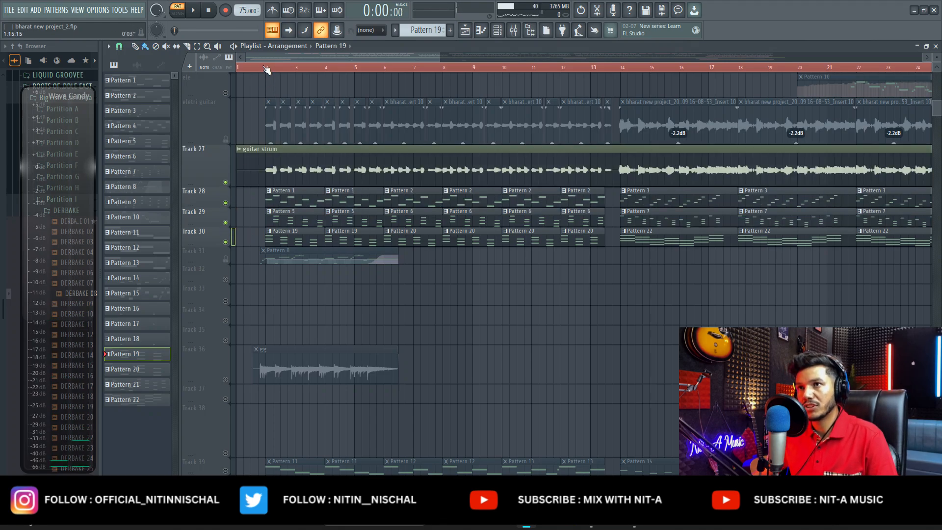
pyautogui.click(266, 70)
pyautogui.scroll(-2, 265, 69)
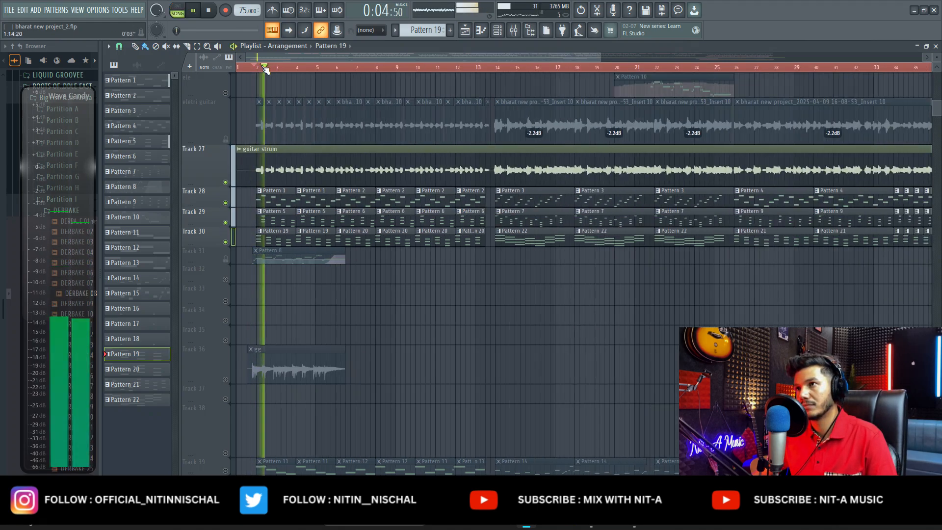
# - Stop the song after listening to Tracks 27 to 30, and move the gg clip's track up to the Track 32 slot
pyautogui.scroll(-1, 266, 69)
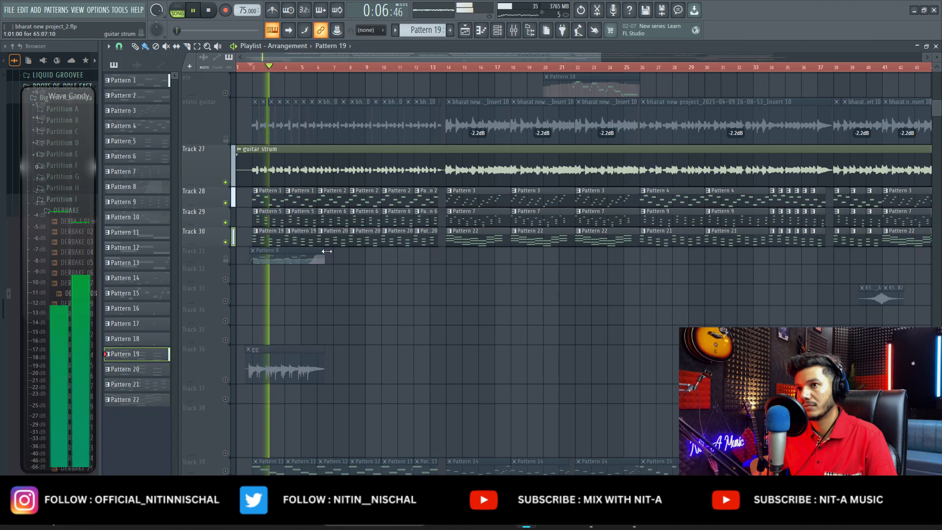
pyautogui.scroll(-3, 327, 251)
pyautogui.scroll(-1, 373, 73)
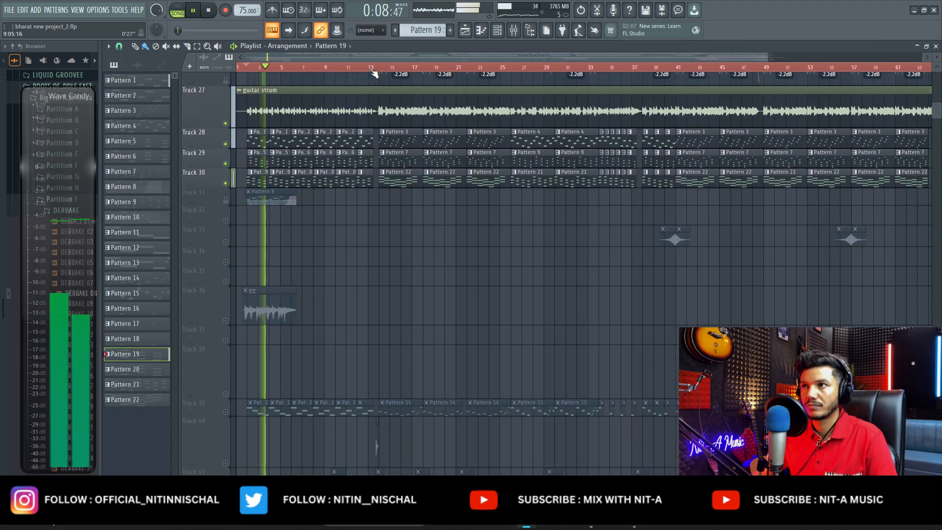
pyautogui.scroll(-1, 374, 73)
pyautogui.press('space')
pyautogui.moveTo(210, 300); pyautogui.dragTo(214, 226)
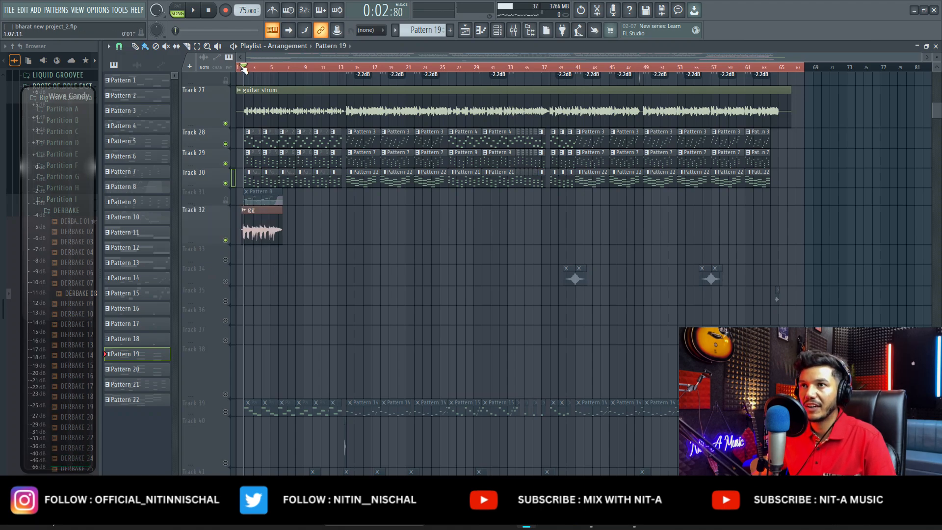
# - Solo Track 32, play its gg clip from just before bar 2, and save the project
pyautogui.scroll(4, 244, 69)
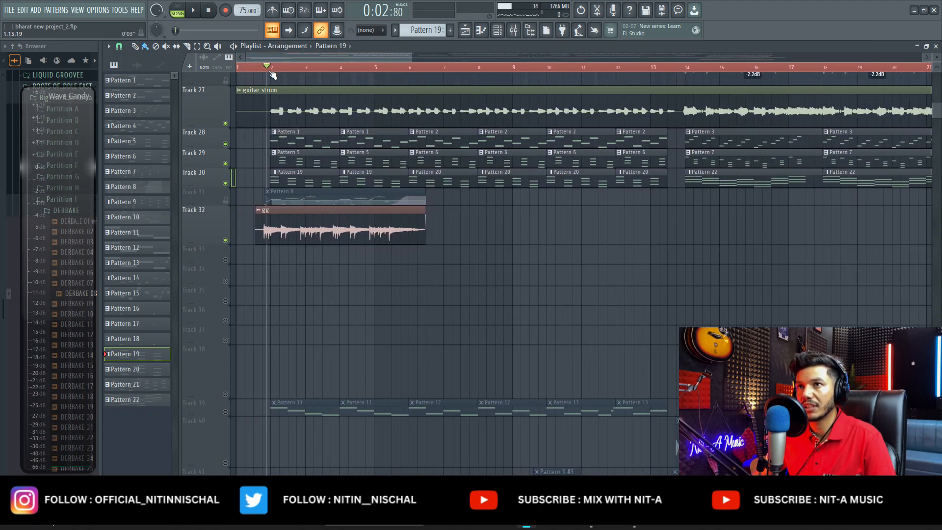
pyautogui.rightClick(225, 240)
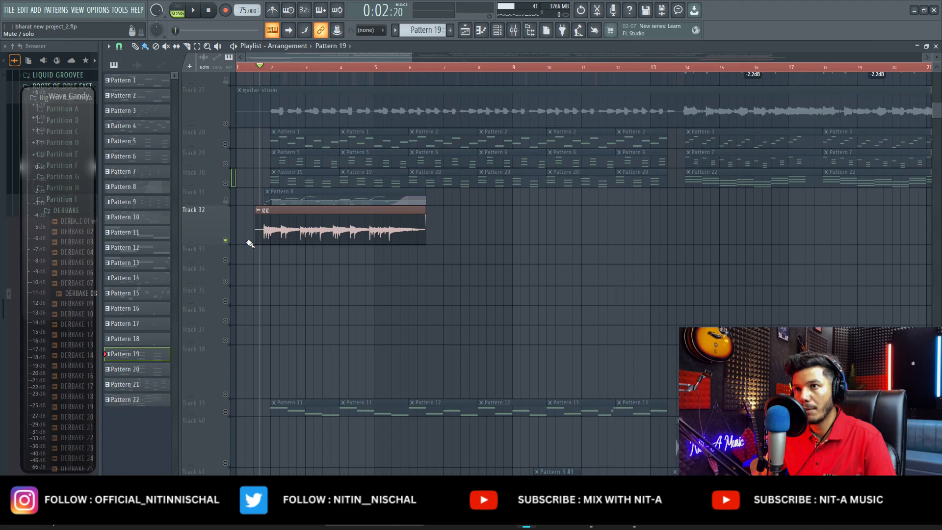
pyautogui.press('space')
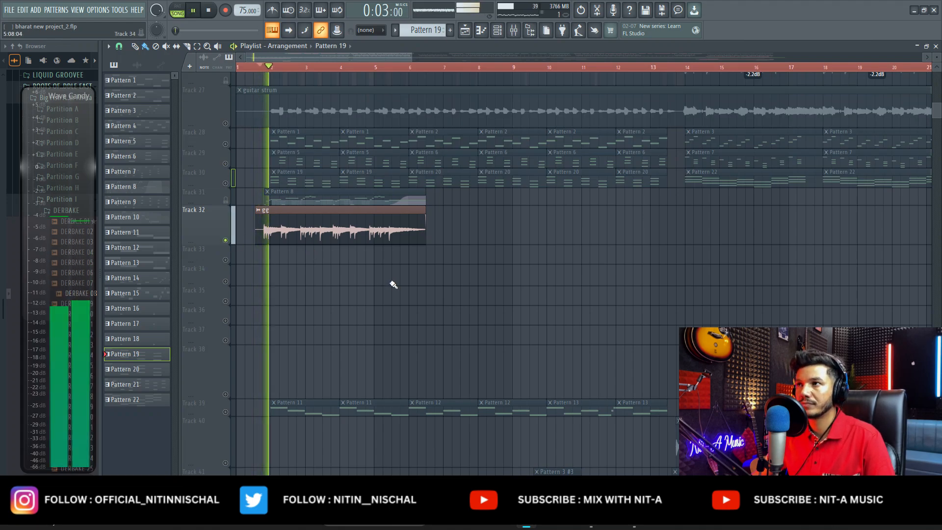
pyautogui.scroll(-3, 443, 68)
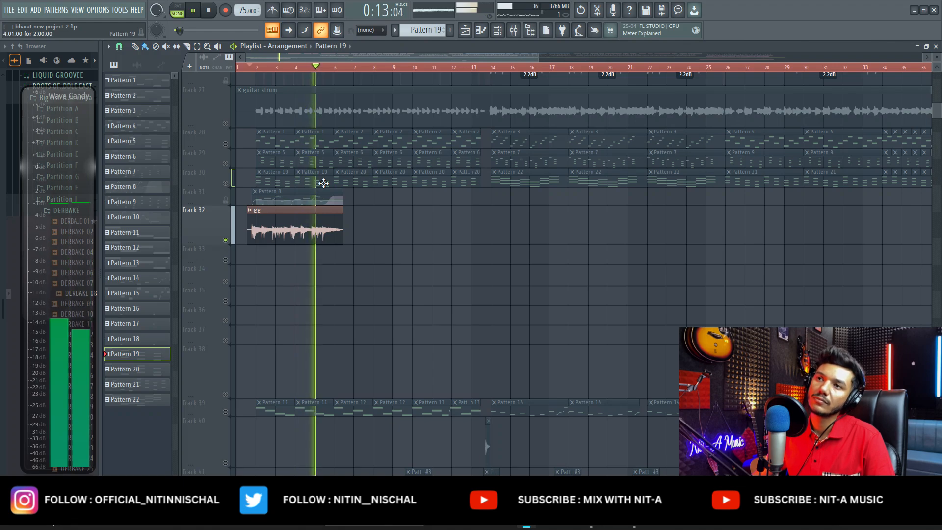
pyautogui.hotkey('ctrl', 's')
# - Unmute Tracks 30, 29, 28 and 27 alongside Track 32, play the layers together from bar 1, and stop playback
pyautogui.click(226, 183)
pyautogui.click(226, 163)
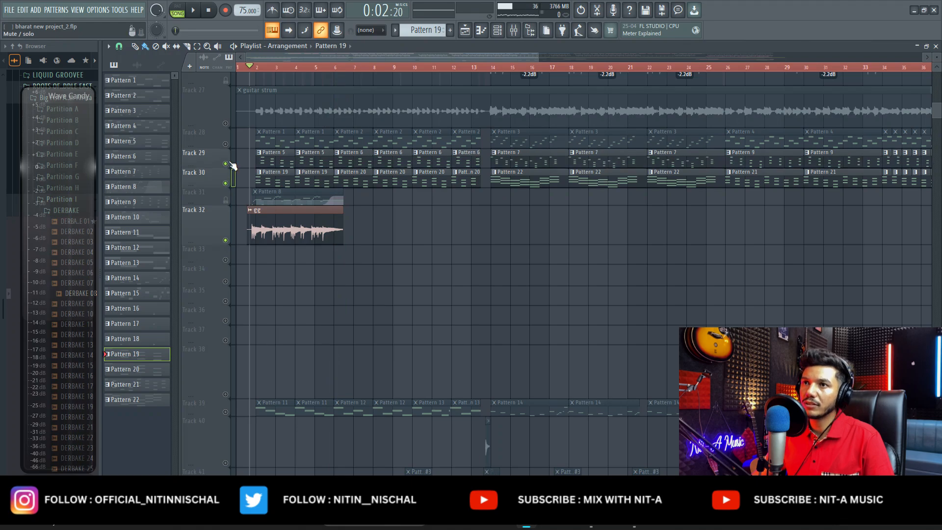
pyautogui.click(225, 124)
pyautogui.click(225, 144)
pyautogui.press('space')
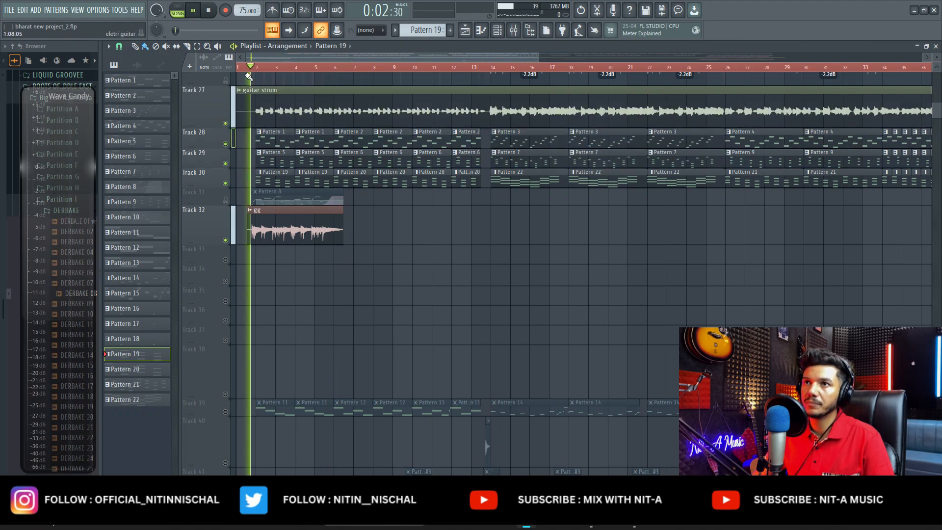
pyautogui.scroll(-2, 252, 69)
pyautogui.scroll(-1, 252, 68)
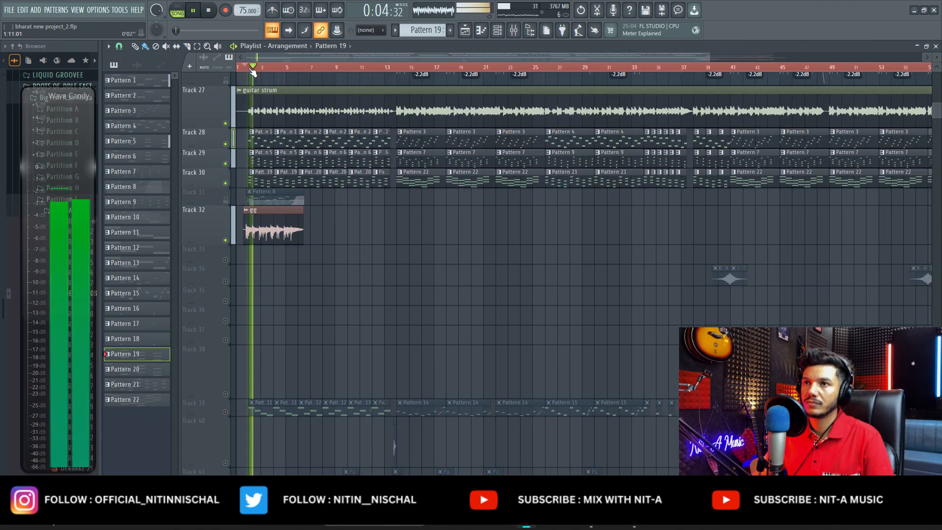
pyautogui.scroll(-1, 251, 69)
pyautogui.scroll(-1, 252, 68)
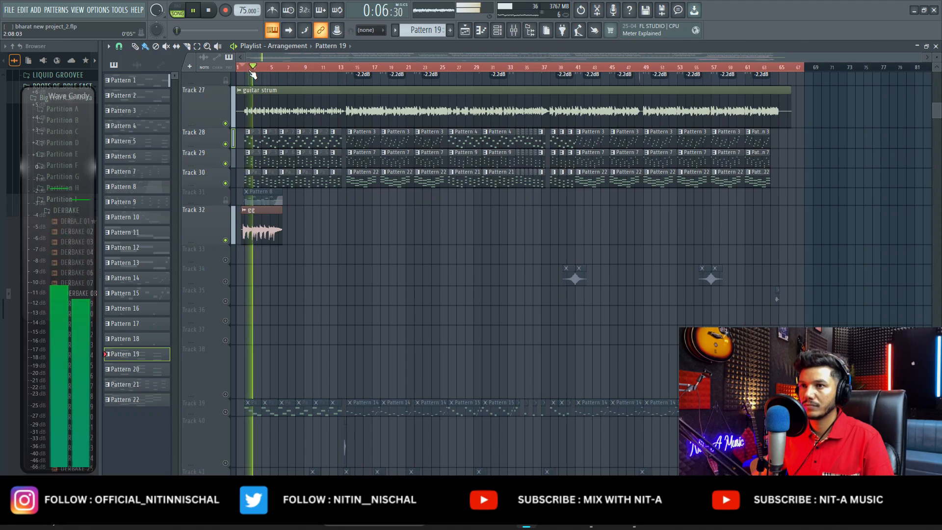
pyautogui.scroll(-3, 316, 231)
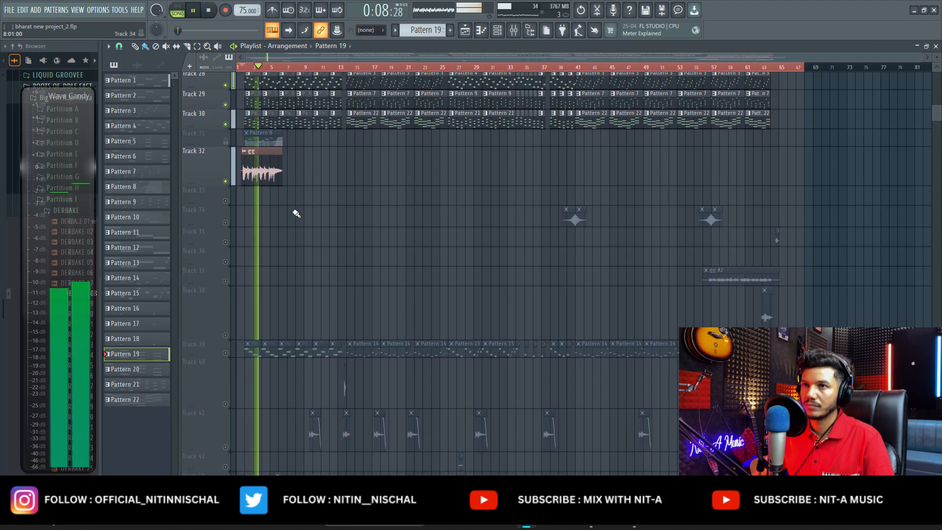
pyautogui.press('space')
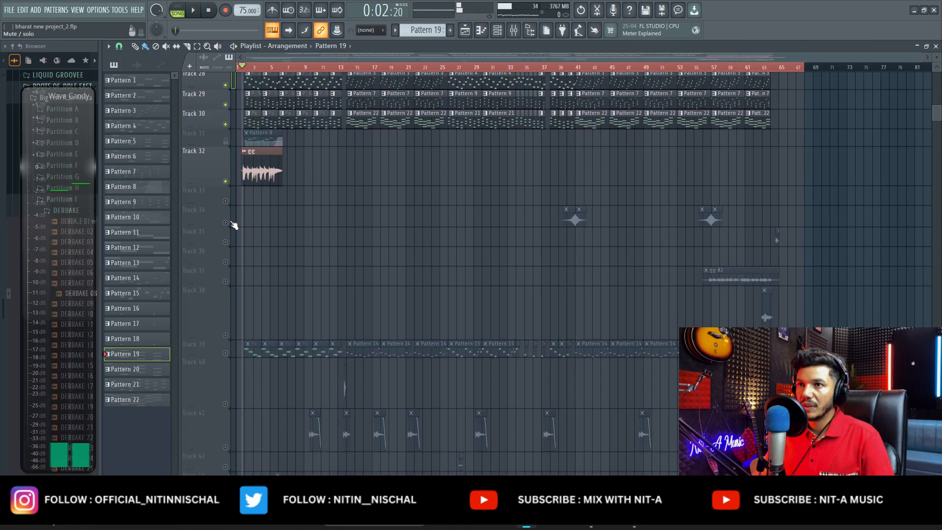
# - Solo Track 34 and play its first pair of KSHMR clips from bar 39
pyautogui.rightClick(225, 222)
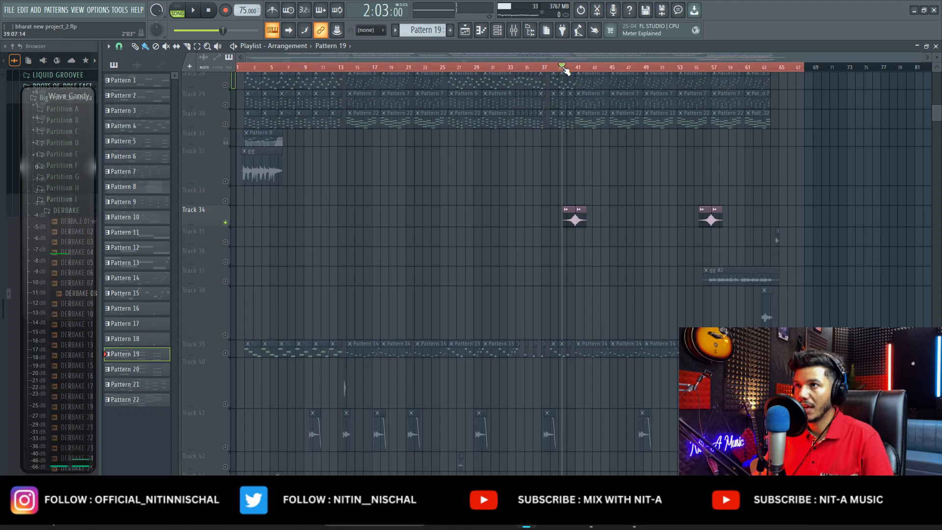
pyautogui.scroll(3, 564, 70)
pyautogui.scroll(2, 588, 69)
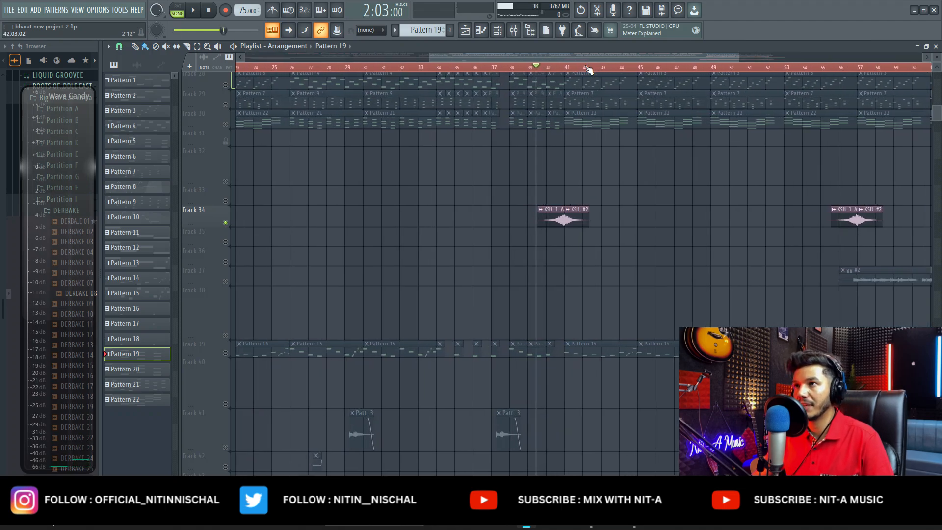
pyautogui.press('space')
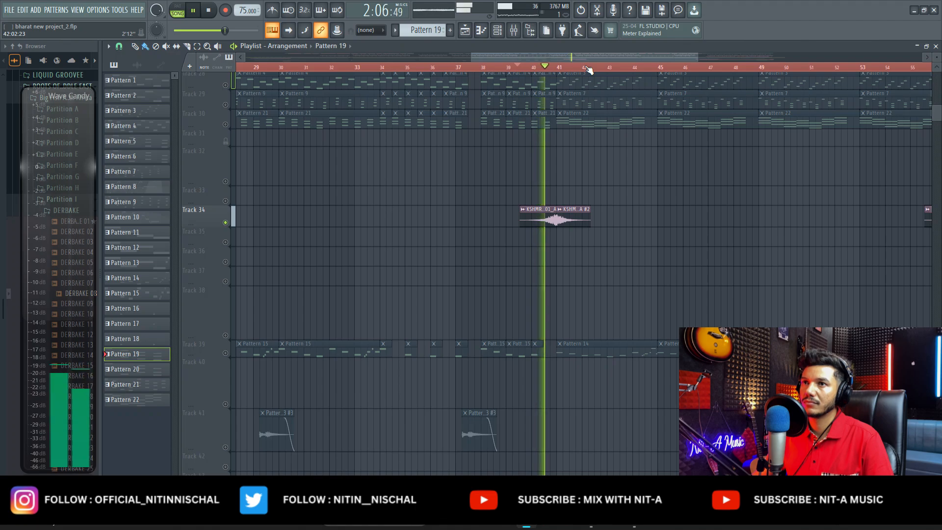
pyautogui.scroll(-5, 588, 69)
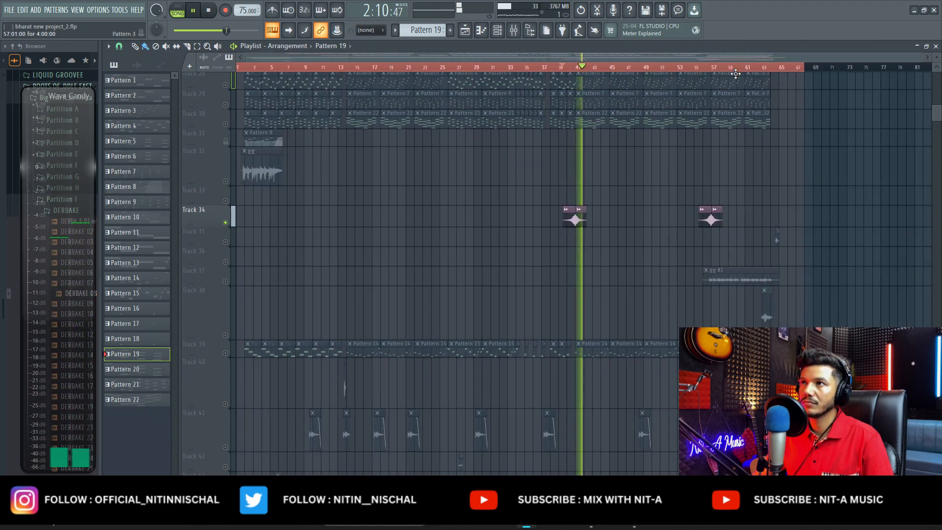
pyautogui.scroll(4, 746, 71)
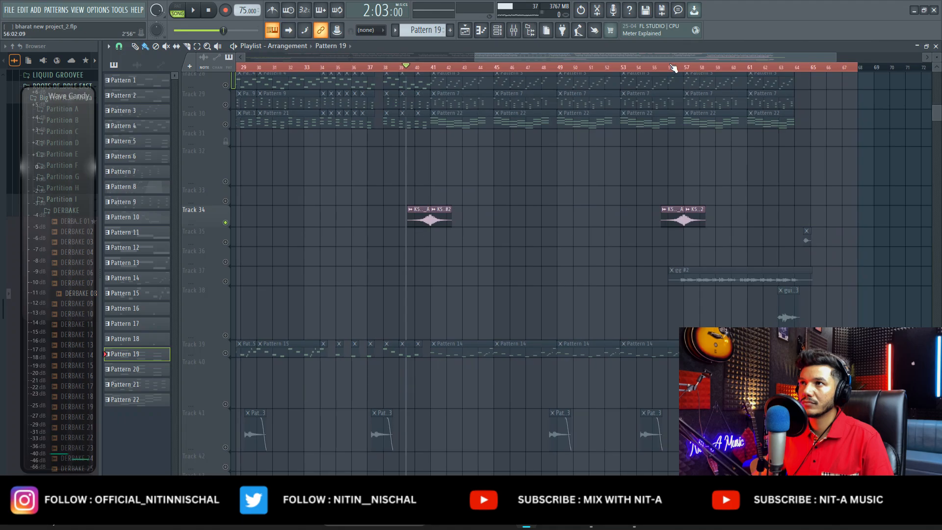
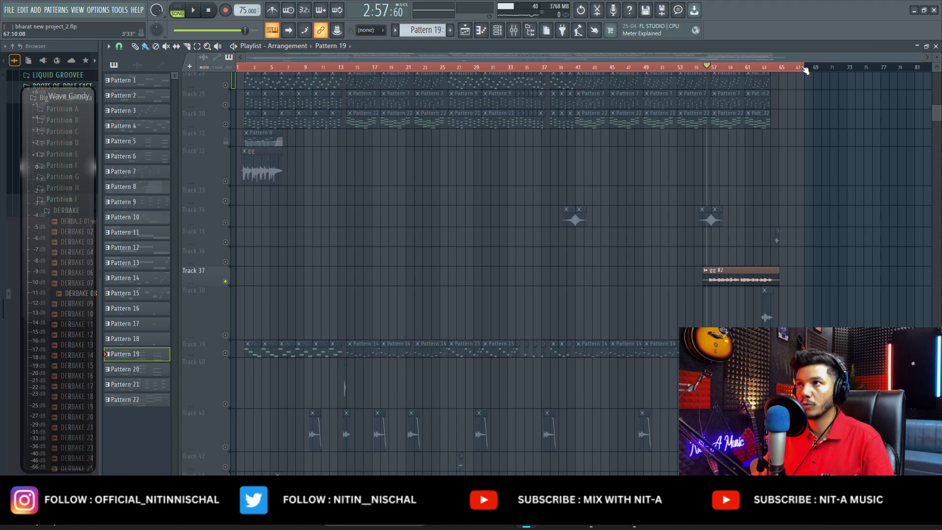
# - Play the gg #2 clip on soloed Track 37 from bar 56 and stop playback near its end
pyautogui.press('space')
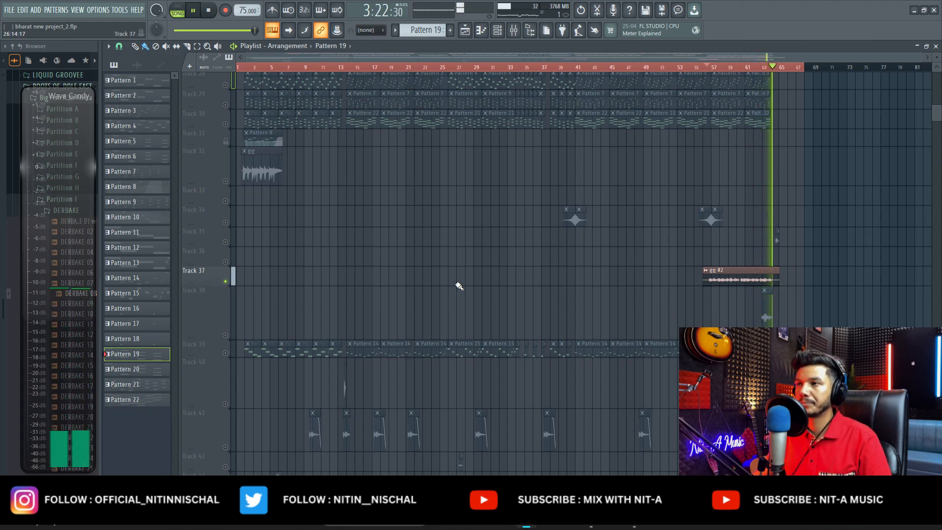
pyautogui.press('space')
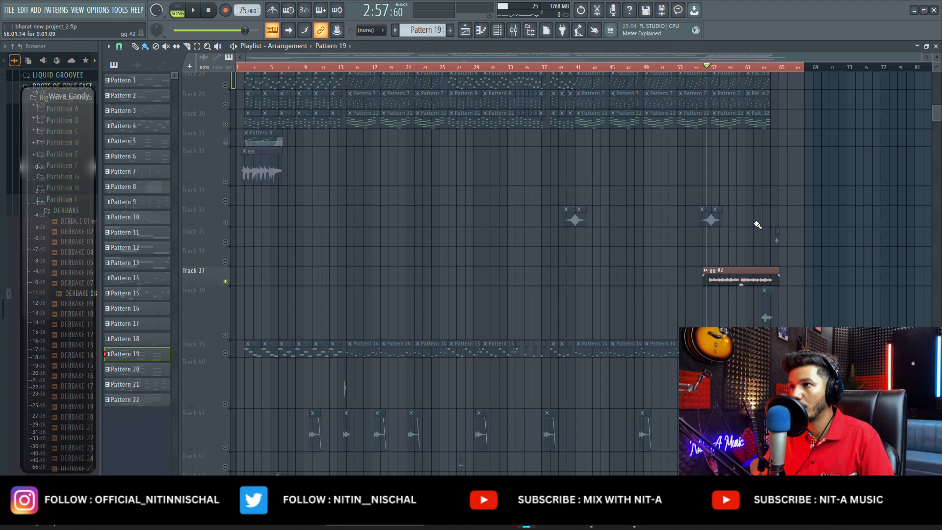
# - Unmute Track 39 and play its bass patterns from the start of Pattern 11 near bar 2
pyautogui.scroll(-3, 828, 260)
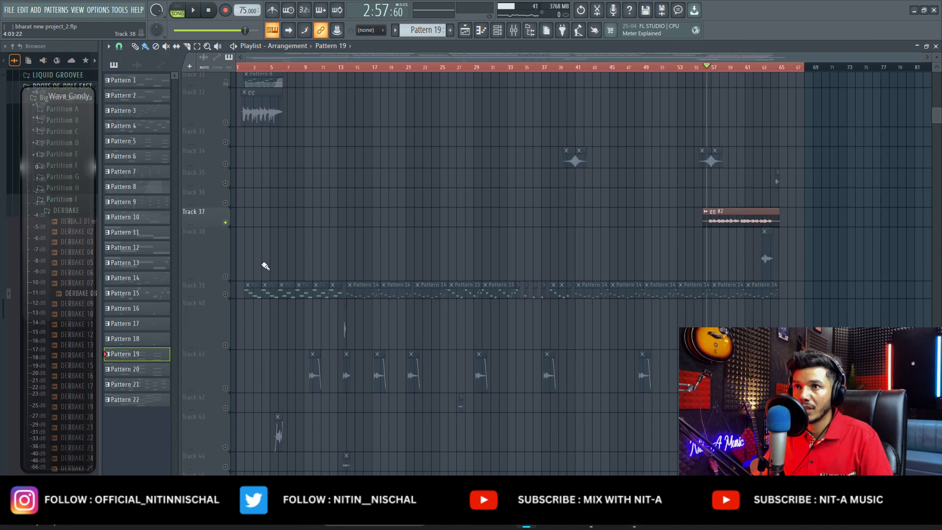
pyautogui.click(226, 294)
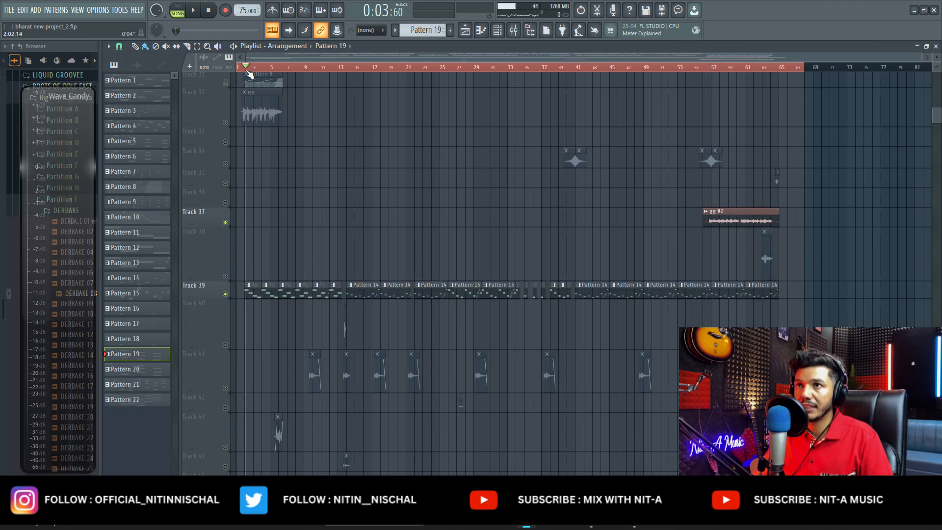
pyautogui.press('space')
pyautogui.scroll(4, 249, 73)
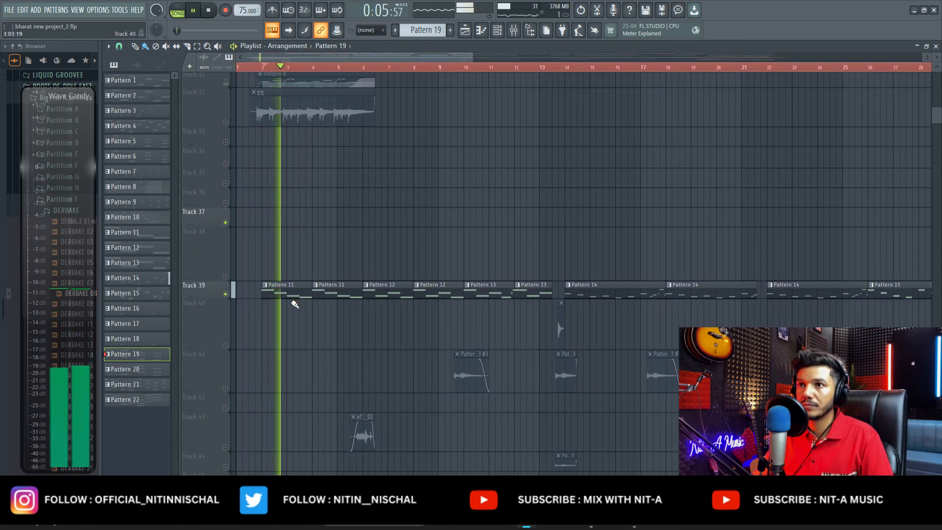
# - Open Track 39's Pattern 11 in the piano roll, stop playback, and return to the playlist
pyautogui.doubleClick(292, 289)
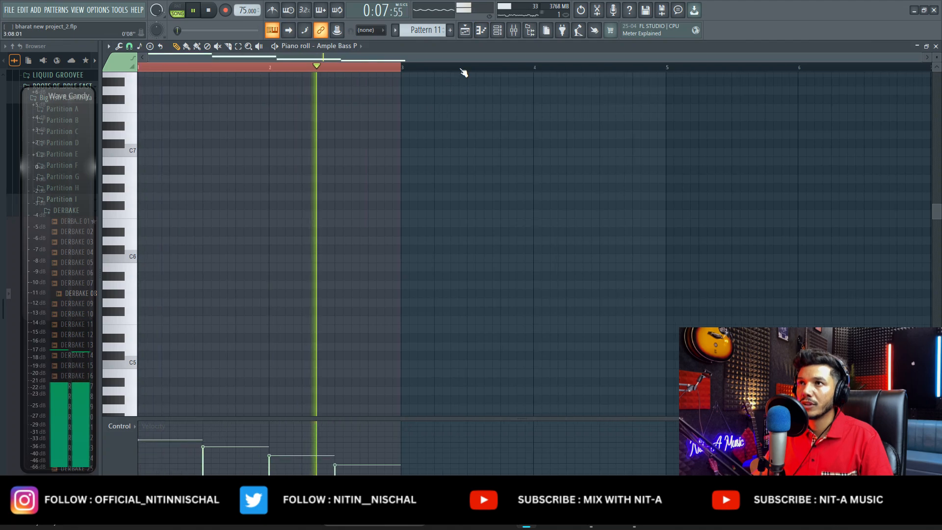
pyautogui.press('space')
pyautogui.press('F7')
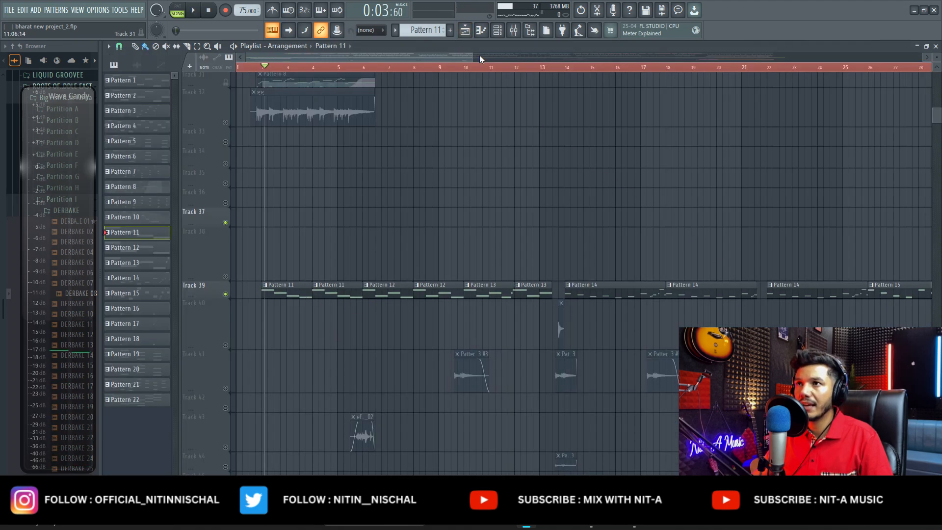
# - Show the channel rack and open the Ample Bass P instrument used by Pattern 11
pyautogui.scroll(-3, 475, 68)
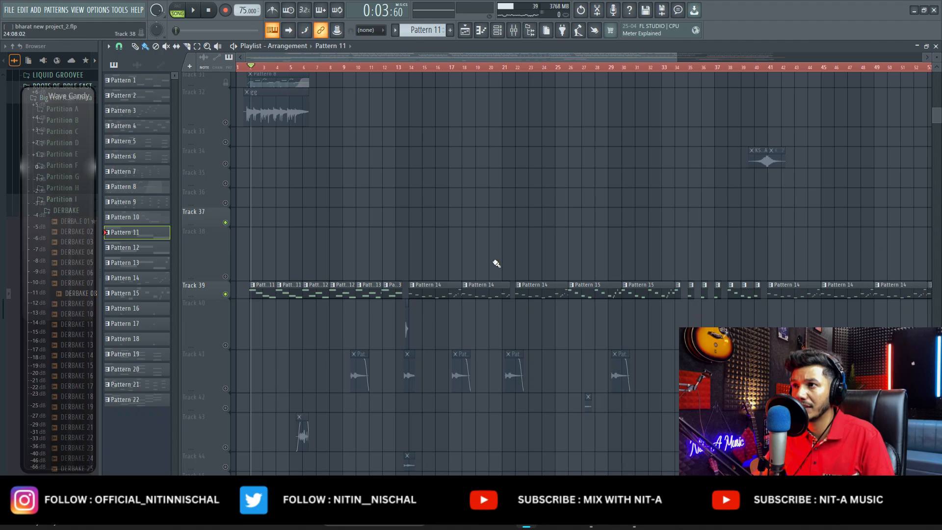
pyautogui.click(497, 32)
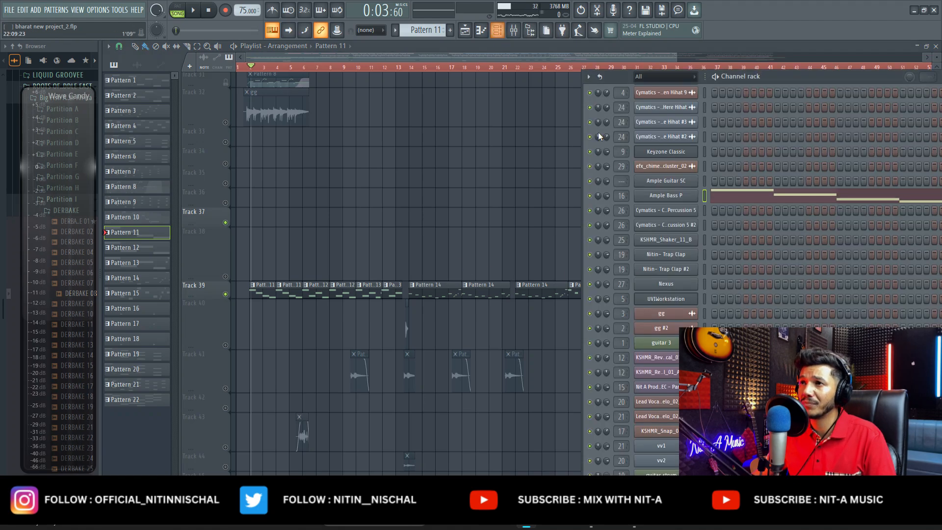
pyautogui.click(676, 196)
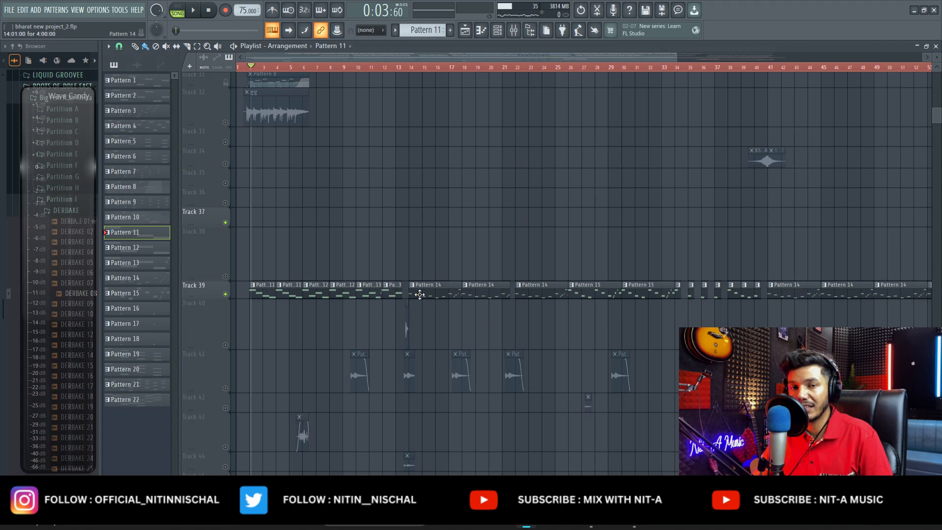
# - Play the song from bar 2 and bring all tracks back in by switching from Track 39 to Track 32's solo and releasing it
pyautogui.press('space')
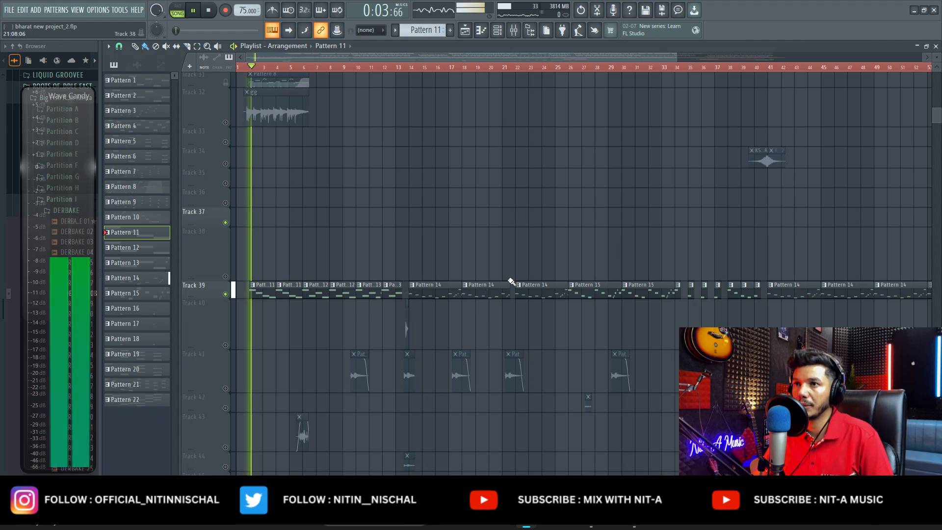
pyautogui.rightClick(225, 123)
pyautogui.rightClick(226, 123)
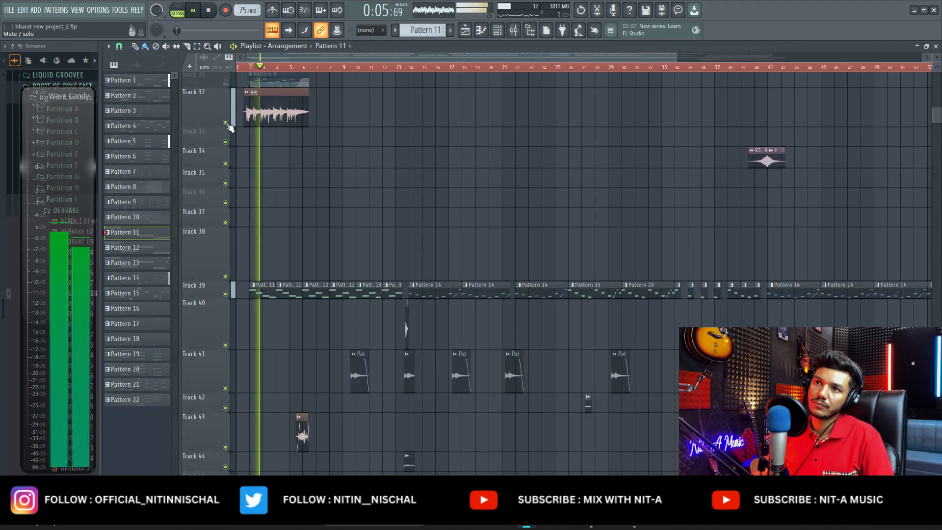
# - Solo Track 39, listen to its bass patterns, stop playback, and place the playhead in bar 14 over Pattern 14
pyautogui.rightClick(226, 294)
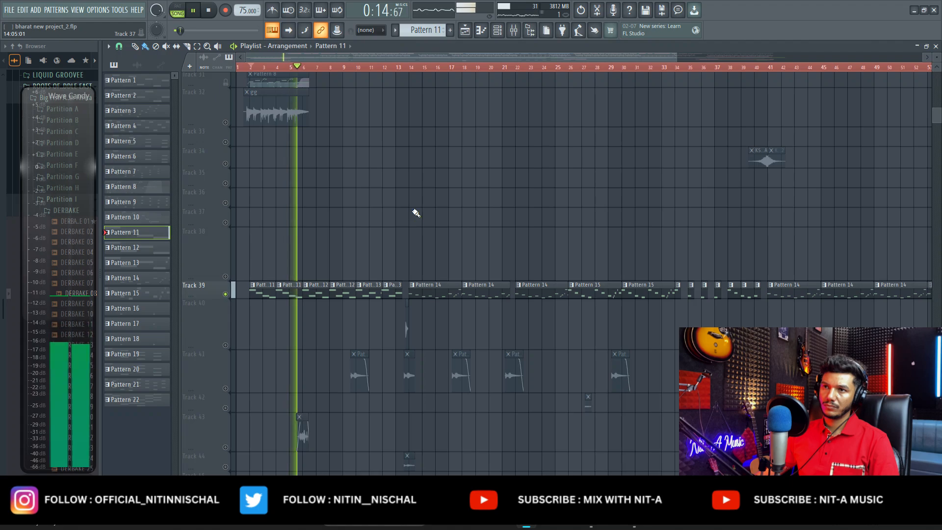
pyautogui.scroll(1, 415, 215)
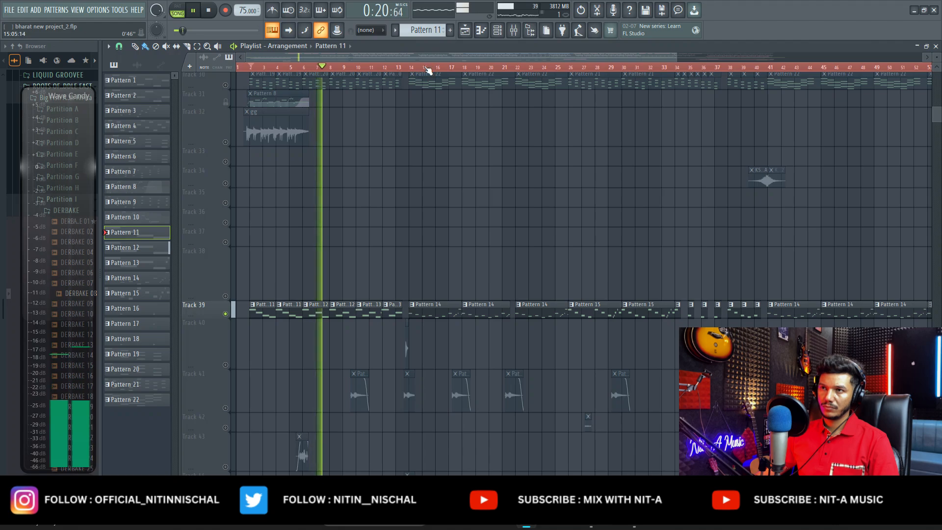
pyautogui.press('space')
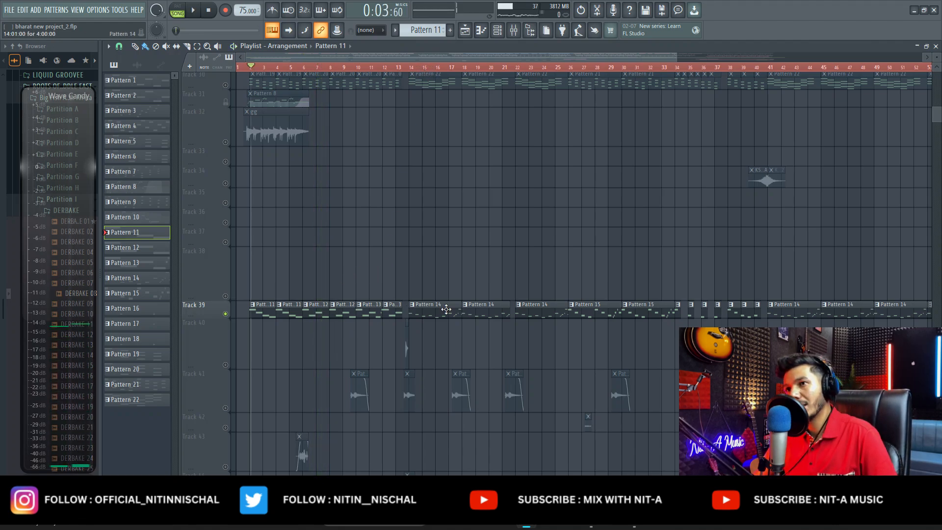
pyautogui.click(418, 67)
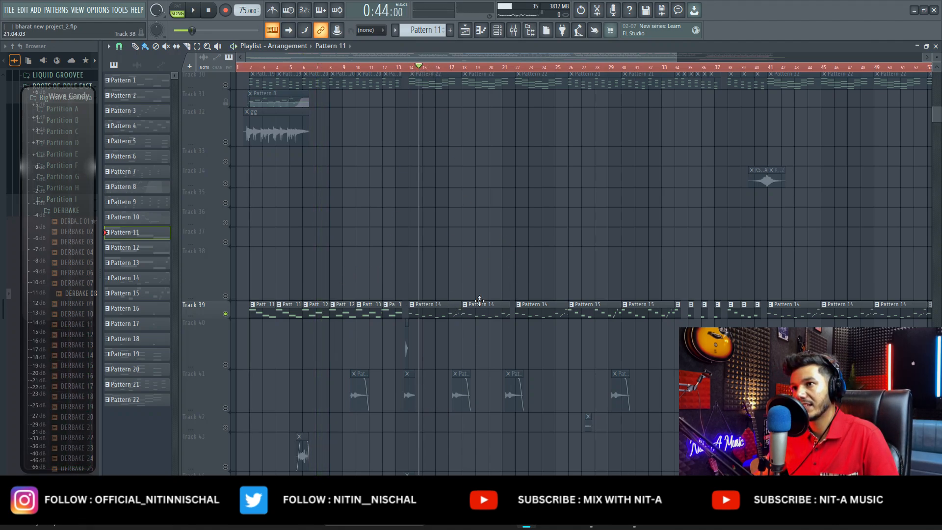
# - Play Track 39 from bar 14, examine Pattern 14's bass notes in the piano roll, and return to the playlist with playback stopped
pyautogui.press('space')
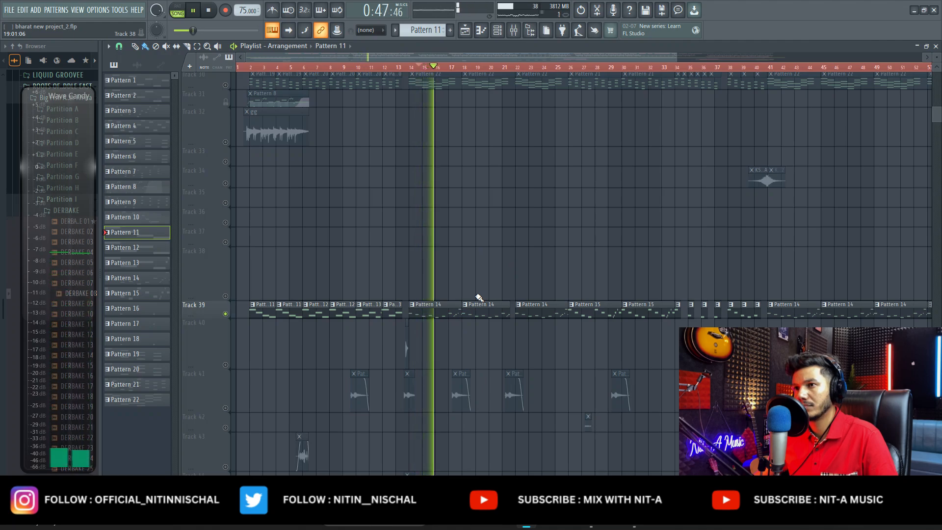
pyautogui.doubleClick(480, 304)
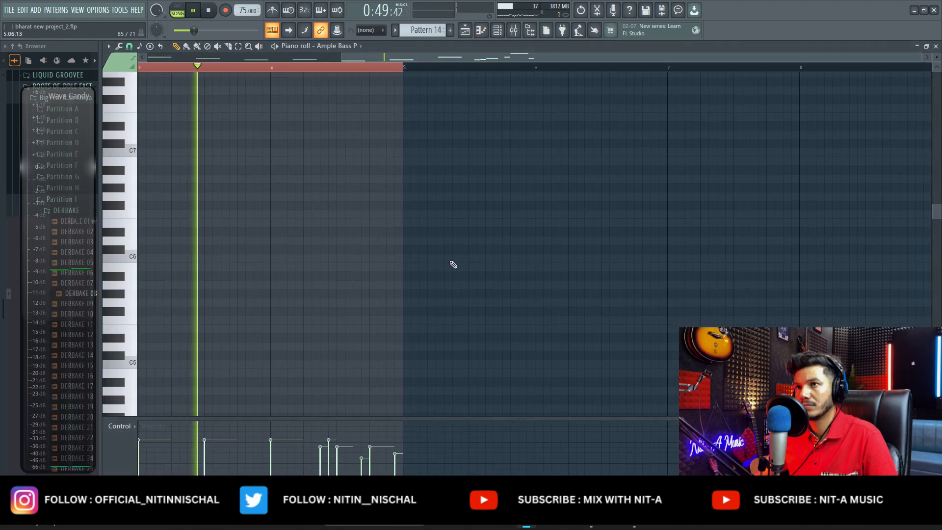
pyautogui.scroll(-5, 453, 264)
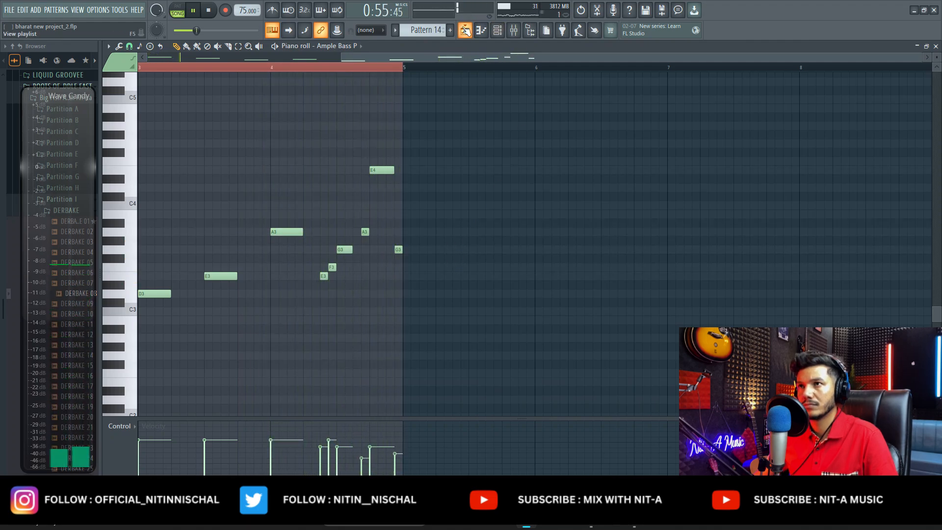
pyautogui.click(465, 30)
pyautogui.press('space')
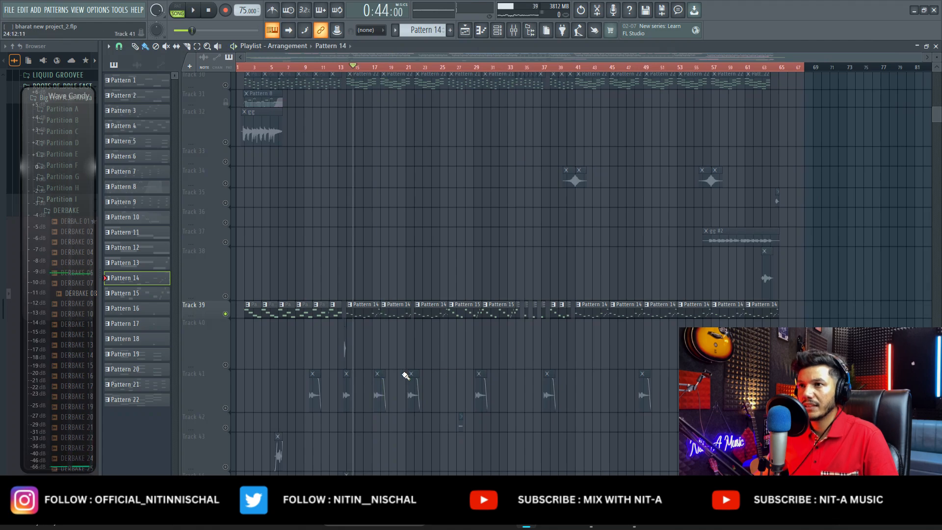
# - Solo Track 40 and listen to its short effect clip by playing the arrangement from bar 13
pyautogui.click(227, 367)
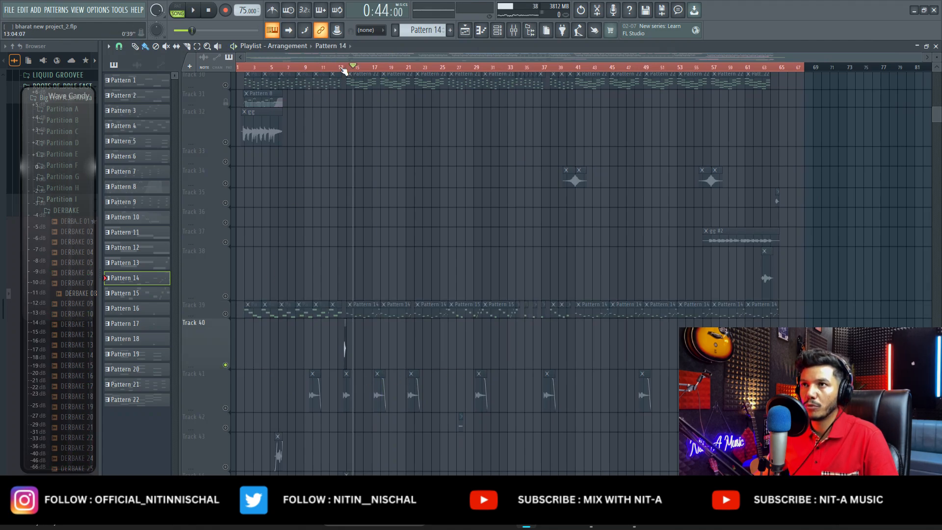
pyautogui.scroll(5, 343, 68)
pyautogui.click(343, 69)
pyautogui.press('space')
pyautogui.scroll(-10, 343, 69)
pyautogui.press('space')
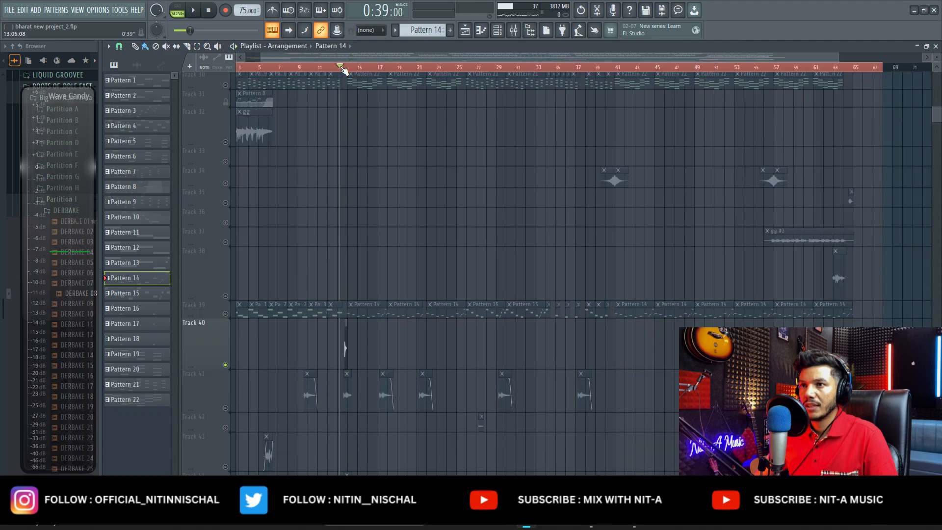
pyautogui.scroll(5, 344, 70)
pyautogui.press('space')
pyautogui.scroll(-1, 366, 69)
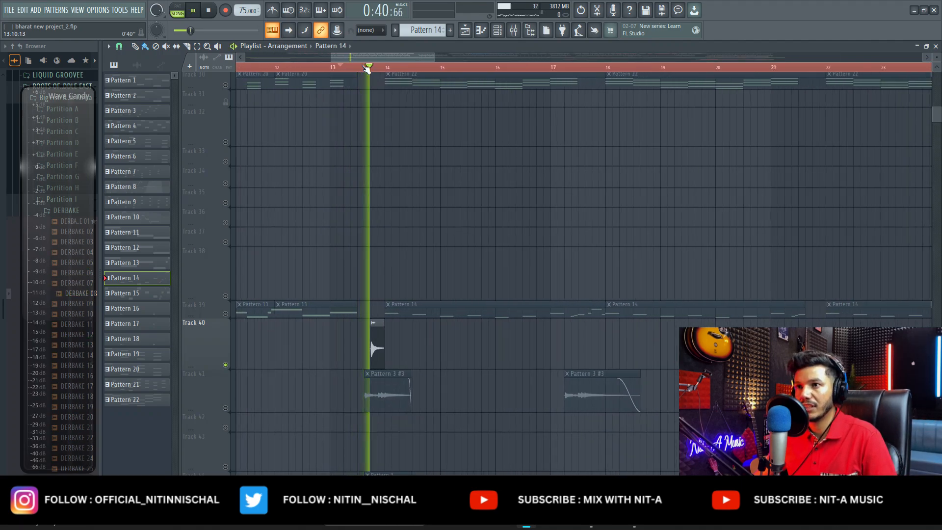
pyautogui.scroll(-5, 367, 68)
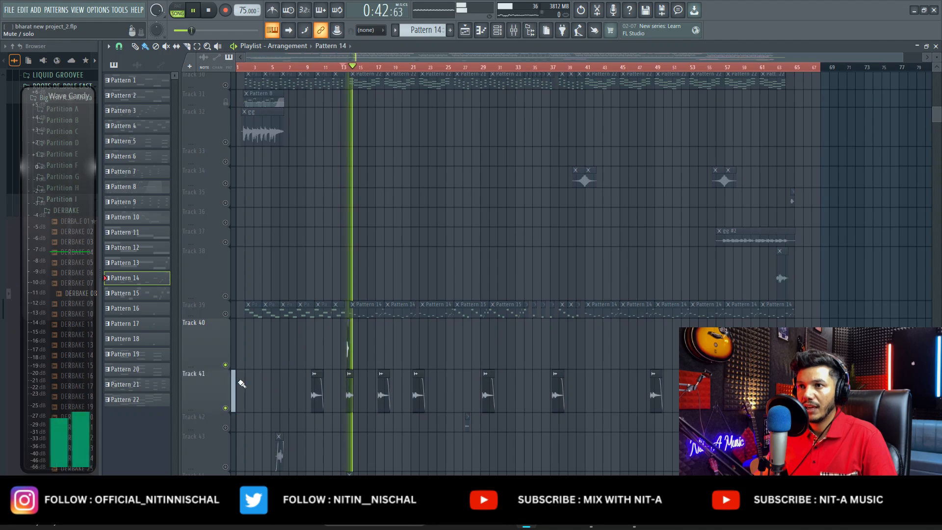
# - Audition Track 41's effect clips alongside Track 40 by playing from around bars 9, 13 and 17
pyautogui.press('space')
pyautogui.scroll(4, 349, 64)
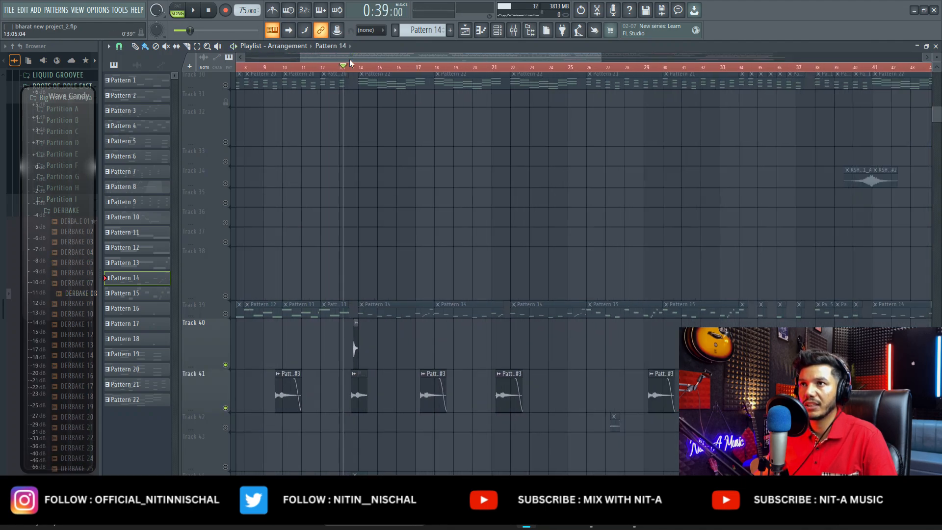
pyautogui.scroll(1, 343, 64)
pyautogui.click(310, 68)
pyautogui.press('space')
pyautogui.scroll(1, 310, 68)
pyautogui.click(412, 69)
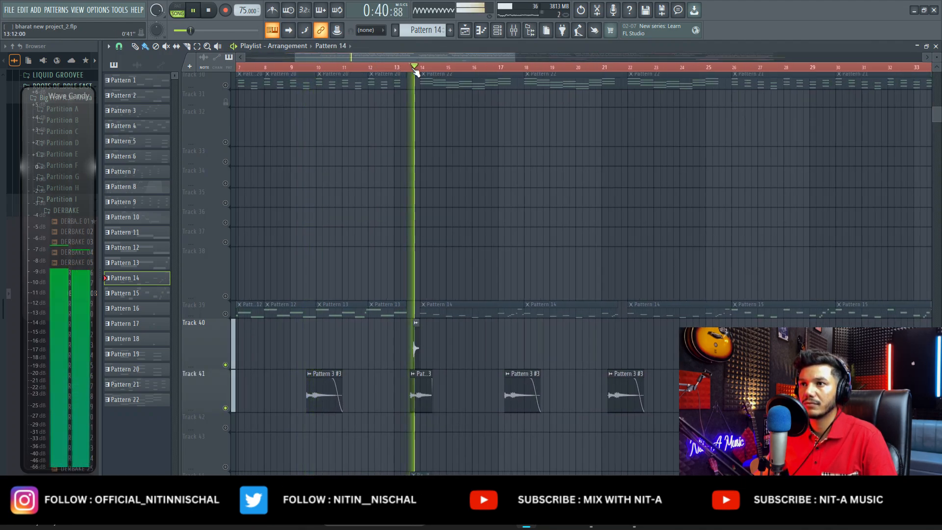
pyautogui.click(509, 68)
pyautogui.scroll(-4, 509, 69)
pyautogui.scroll(-4, 462, 312)
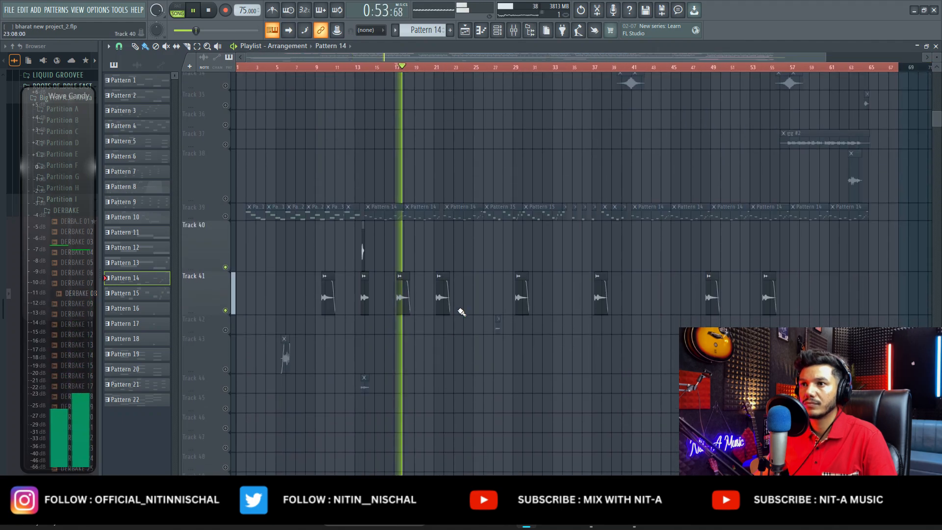
# - Bring in Tracks 43 and 44 and listen to their effect clips from around bars 5 and 13
pyautogui.click(282, 72)
pyautogui.scroll(5, 282, 72)
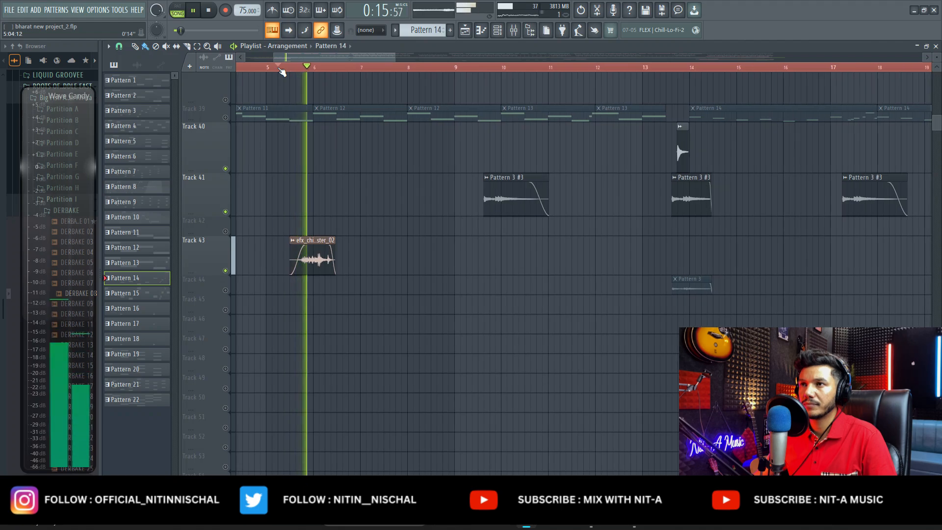
pyautogui.scroll(-2, 281, 72)
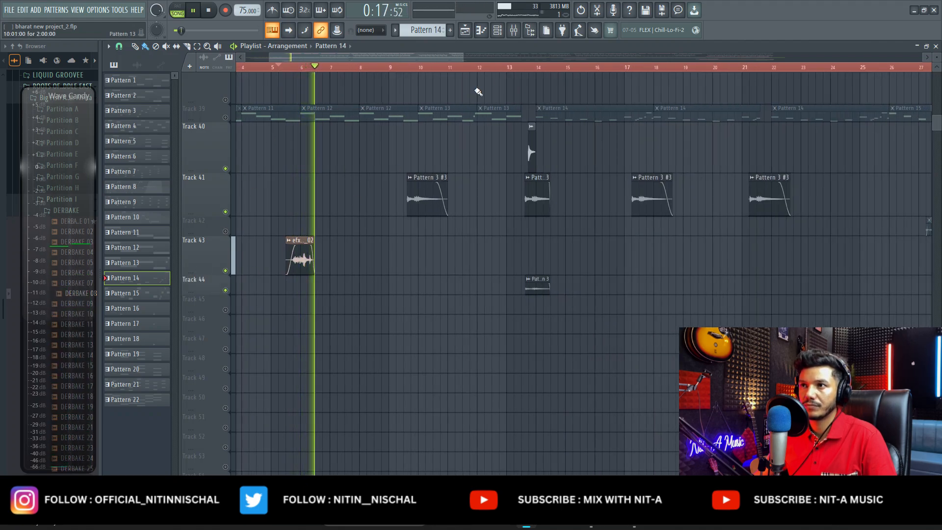
pyautogui.scroll(1, 524, 70)
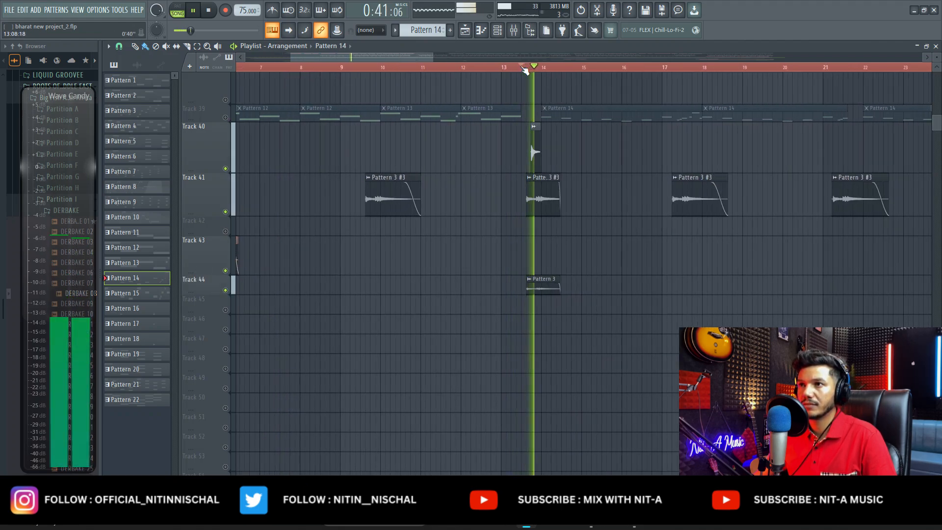
pyautogui.scroll(-4, 523, 70)
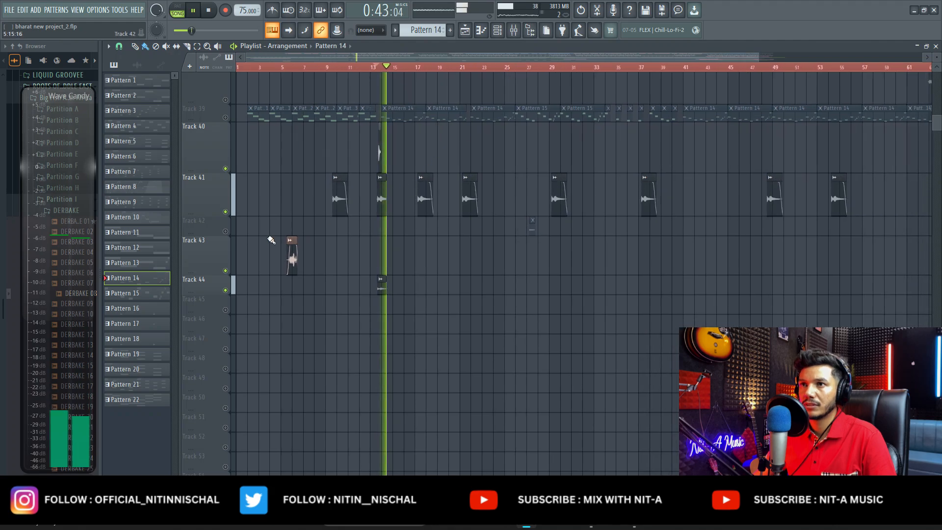
# - Bring in Track 42, listen to its clip from around bar 27, stop playback, and solo Track 37
pyautogui.click(533, 72)
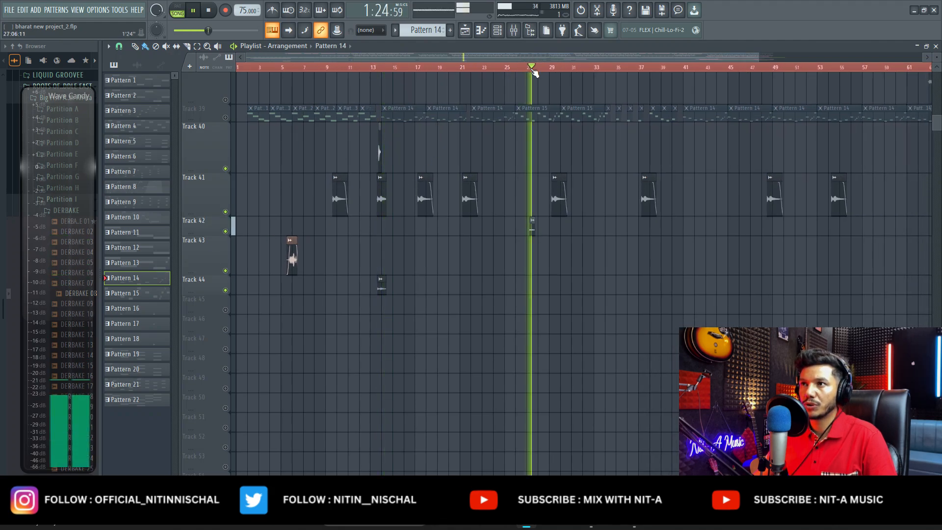
pyautogui.scroll(-2, 534, 72)
pyautogui.scroll(8, 609, 283)
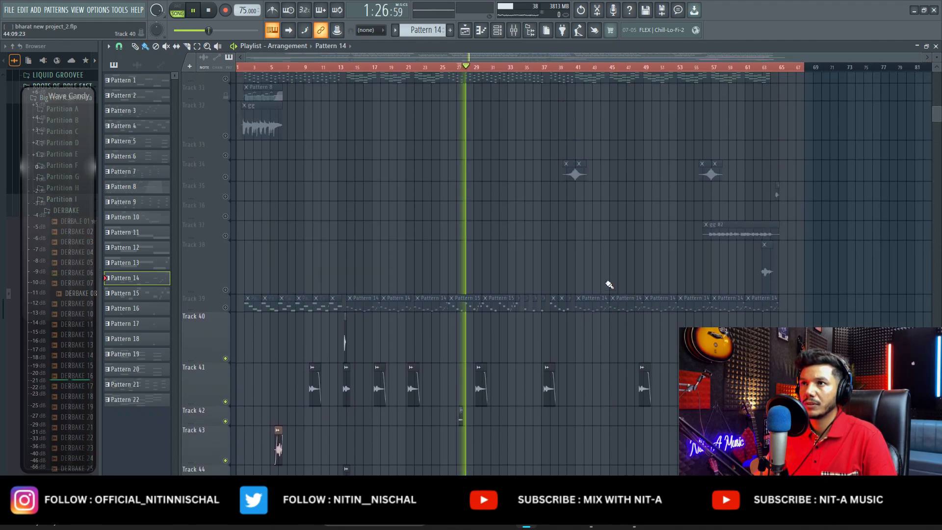
pyautogui.scroll(5, 504, 303)
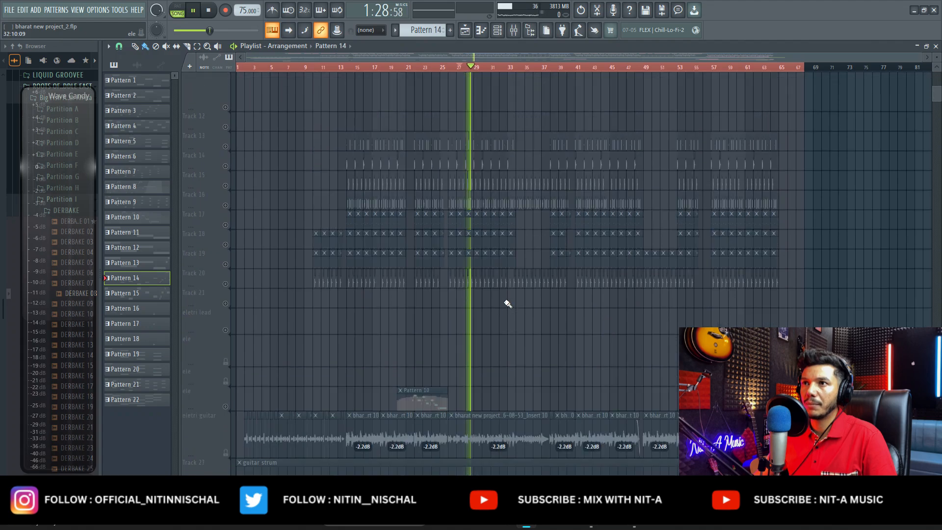
pyautogui.scroll(-4, 502, 300)
pyautogui.scroll(-4, 500, 300)
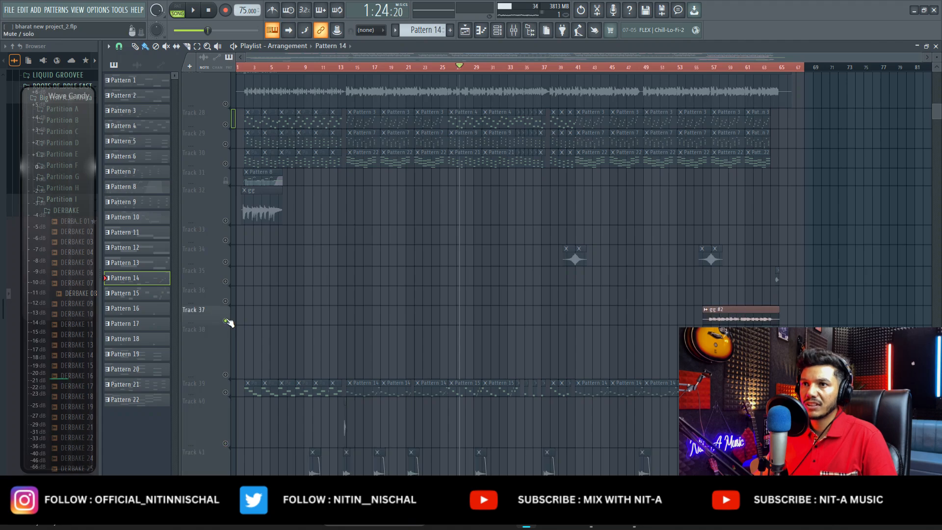
# - Release the solo to bring all tracks back in, play the full arrangement from bar 13, and stop playback
pyautogui.scroll(4, 513, 294)
pyautogui.scroll(4, 515, 278)
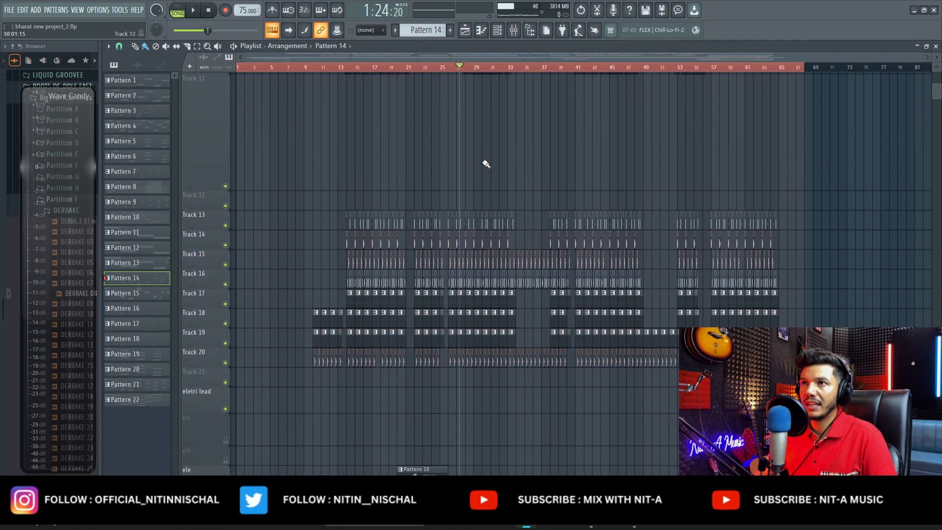
pyautogui.click(342, 70)
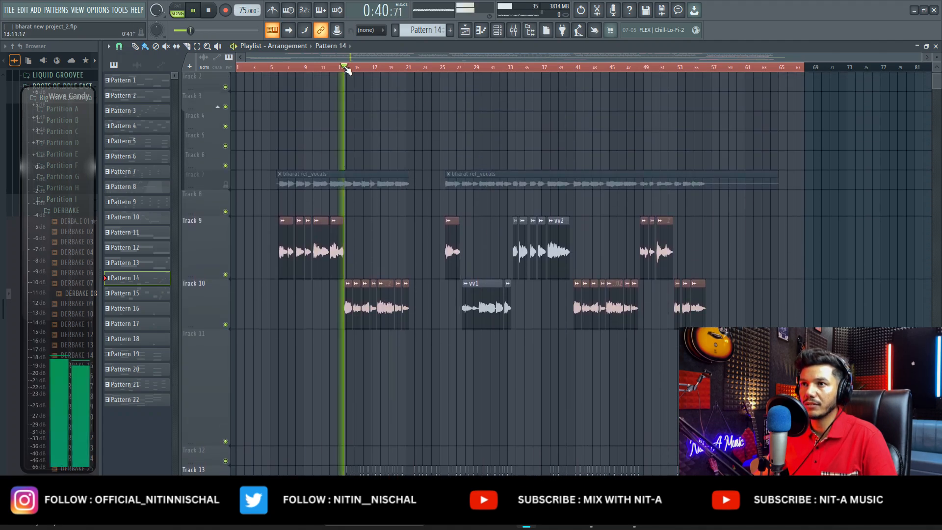
pyautogui.scroll(4, 346, 69)
pyautogui.scroll(-4, 463, 192)
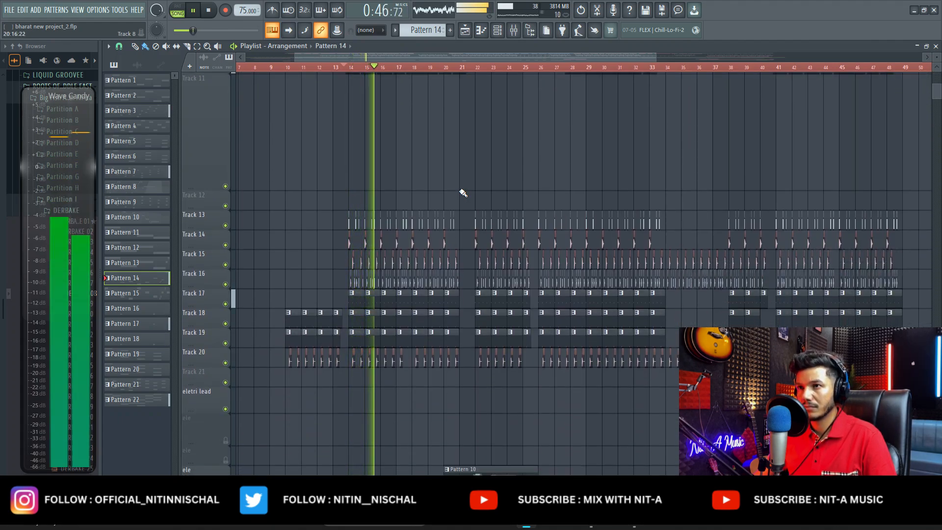
pyautogui.press('space')
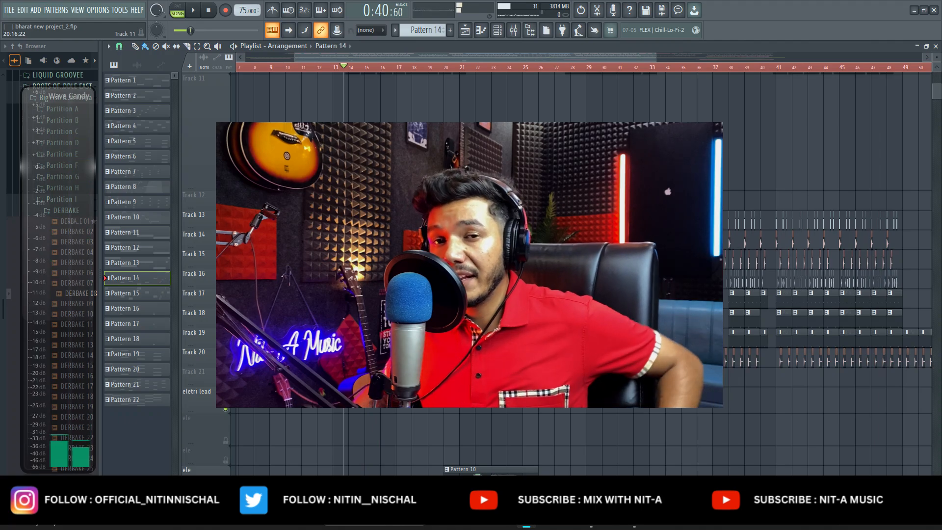